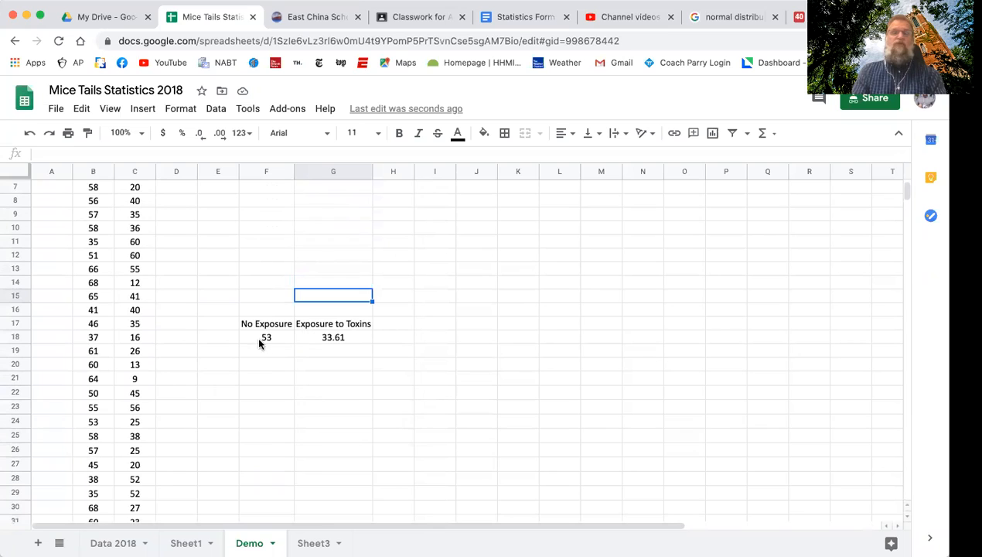
Insert a chart from the No Exposure and Exposure to Toxins averages in F17:G18.
left_click(263, 325)
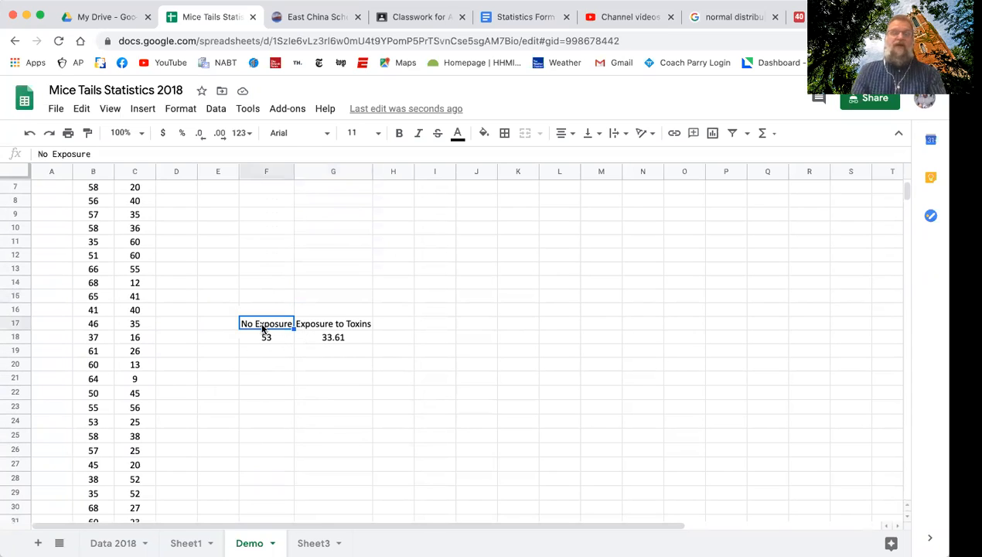
left_click_drag(335, 330, 340, 338)
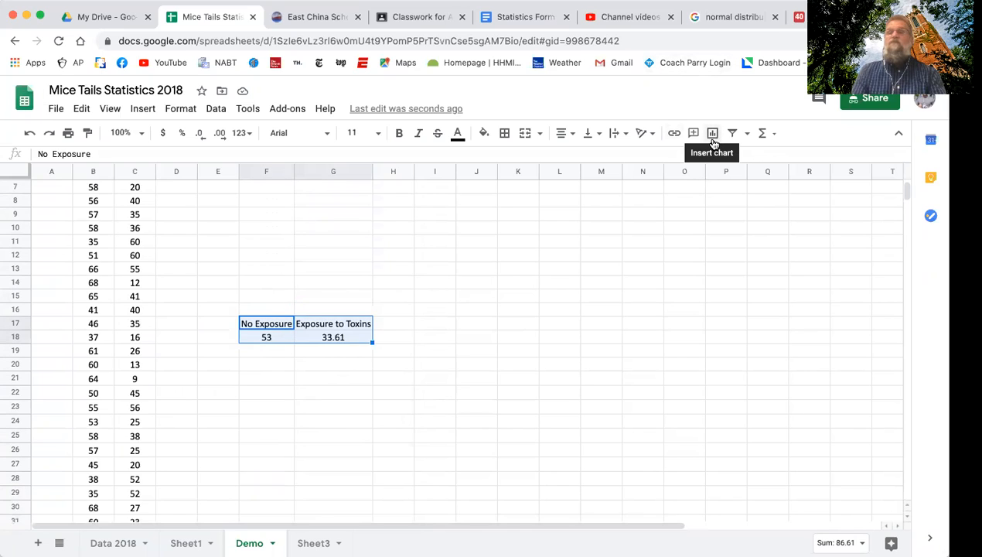
left_click(713, 134)
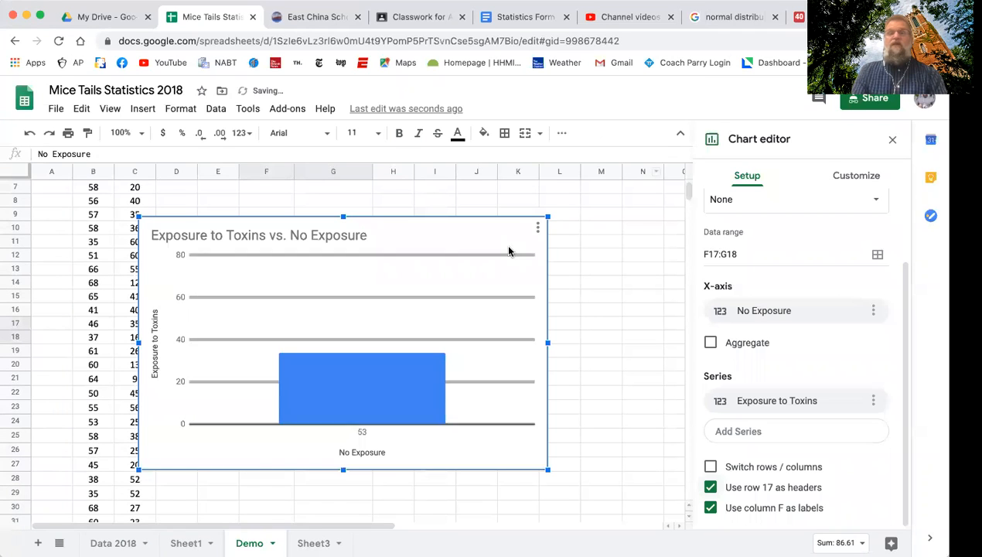
left_click(496, 215)
left_click_drag(601, 214, 611, 214)
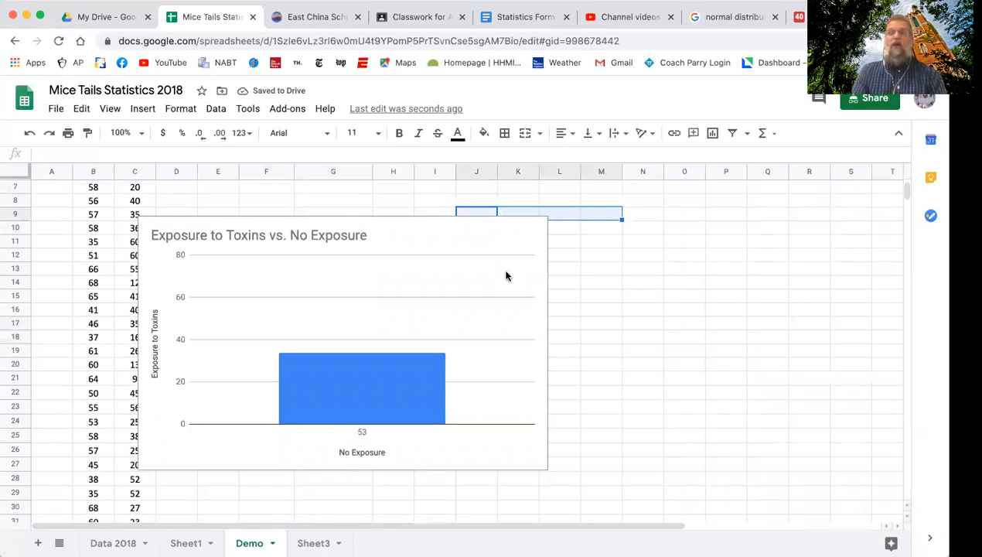
Reopen the chart's data setup and remove No Exposure from the X-axis.
left_click(506, 276)
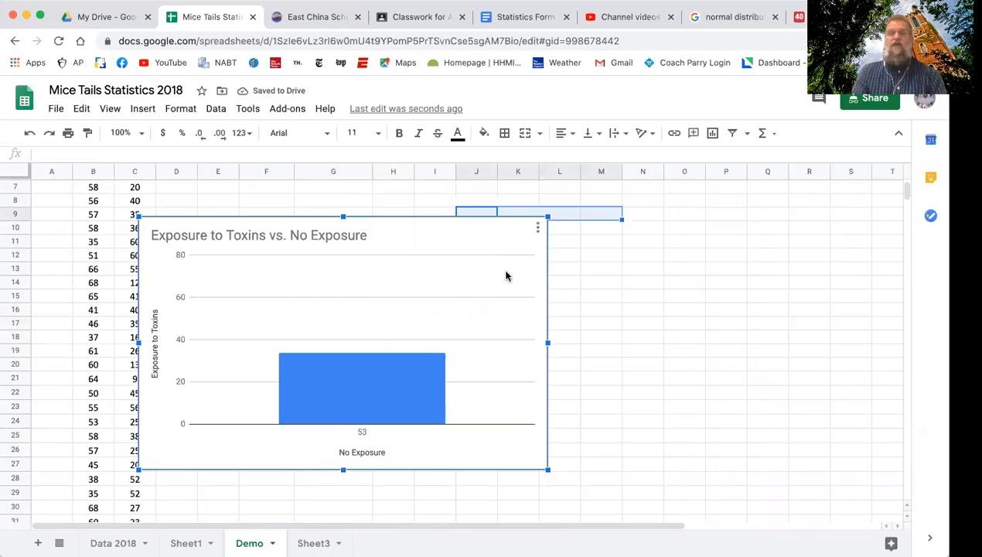
double_click(464, 264)
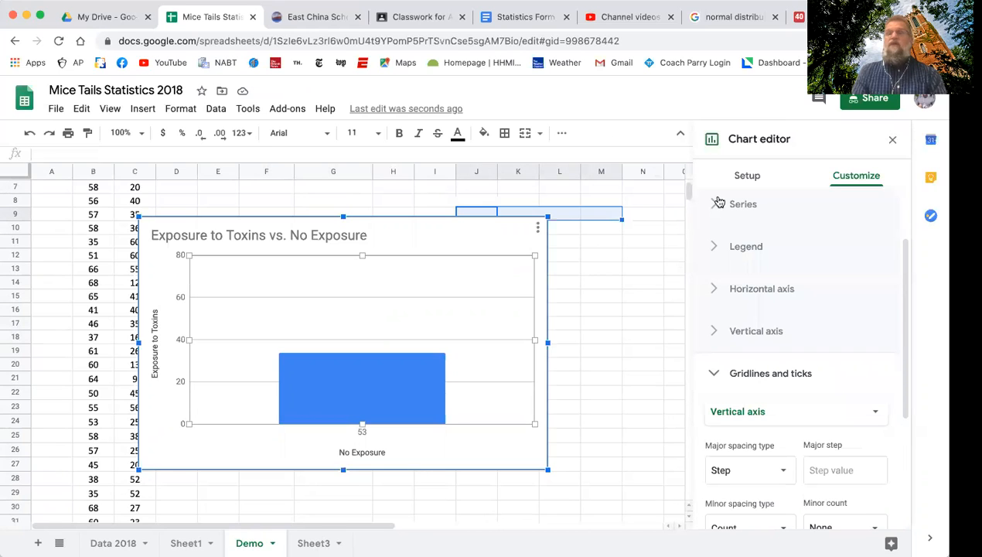
left_click(747, 176)
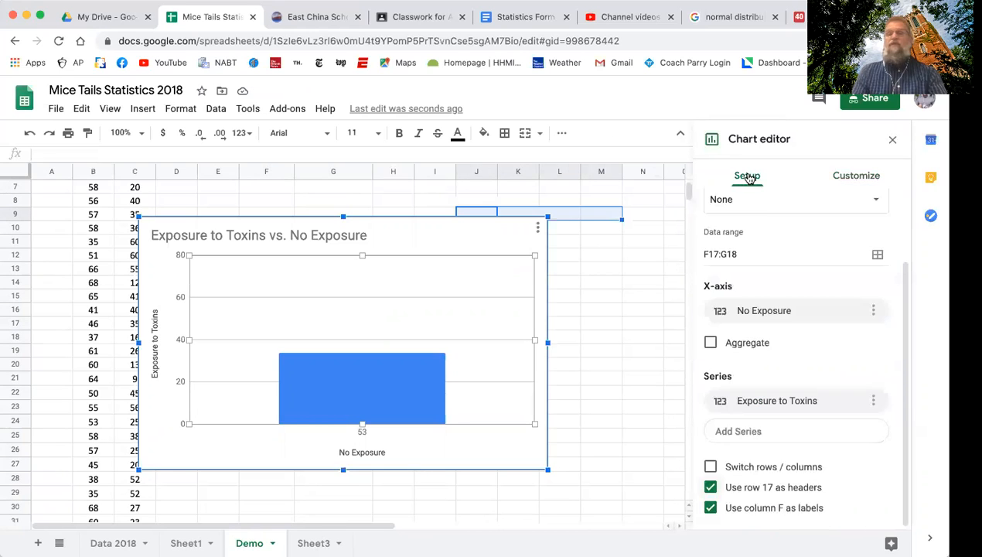
left_click(875, 311)
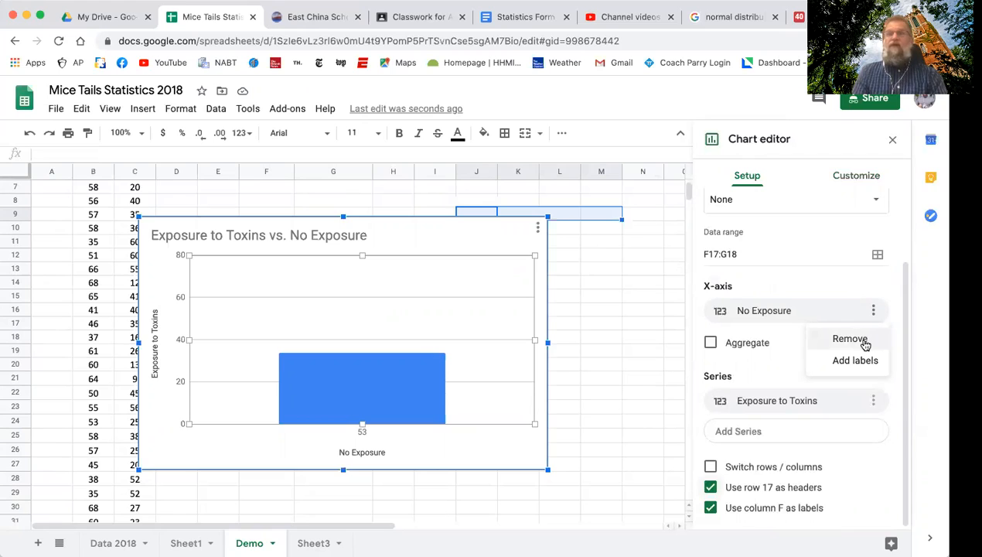
left_click(861, 343)
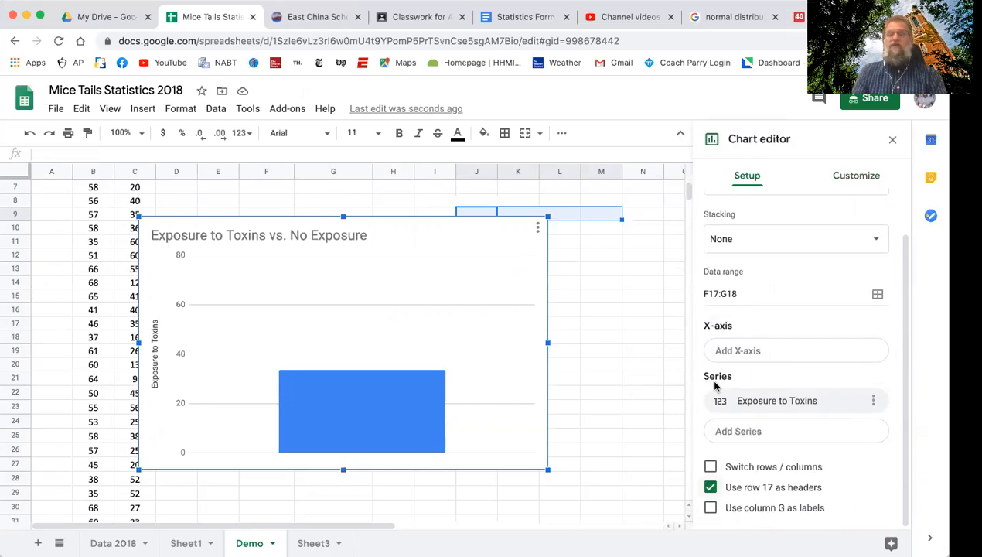
Add No Exposure as a second data series of the chart.
left_click(783, 435)
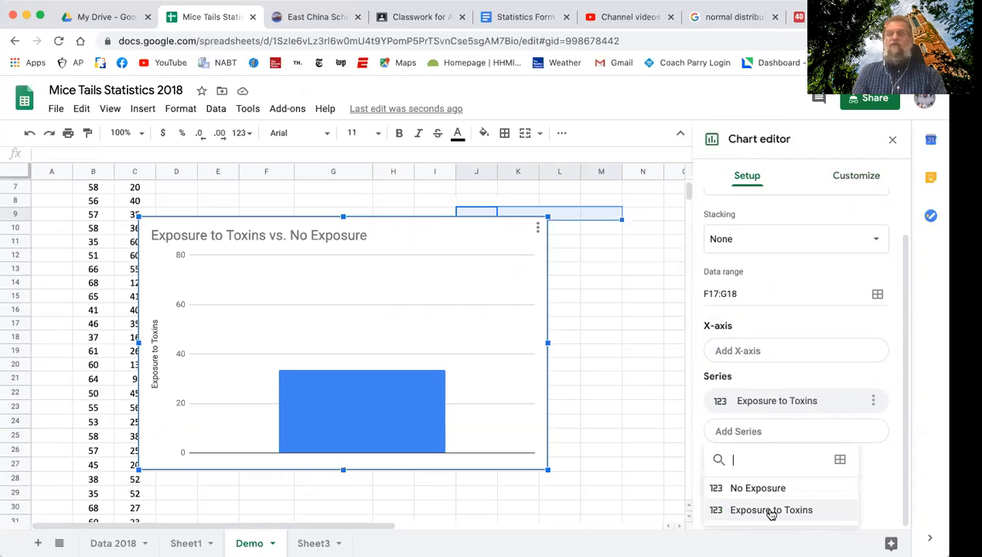
left_click(754, 487)
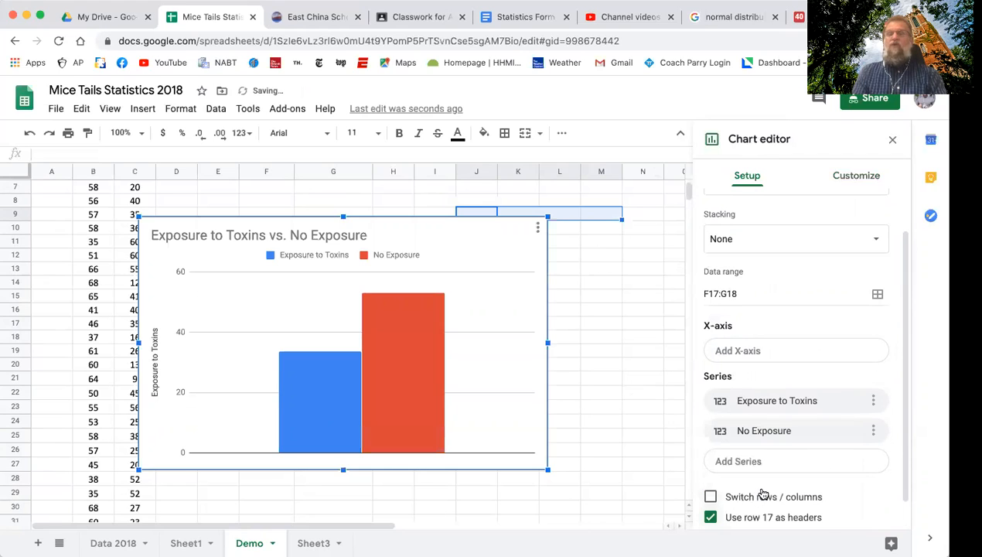
left_click(790, 433)
left_click(873, 430)
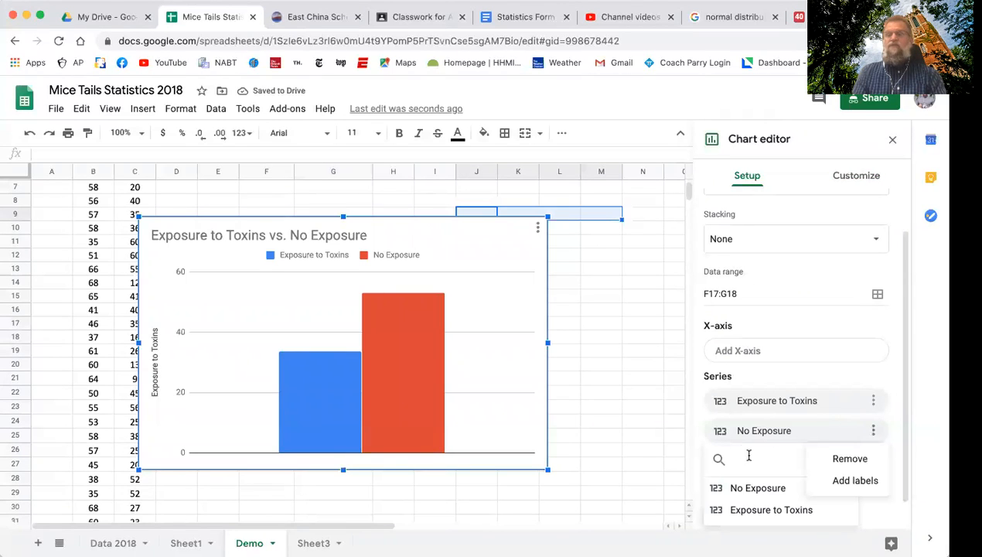
left_click(723, 437)
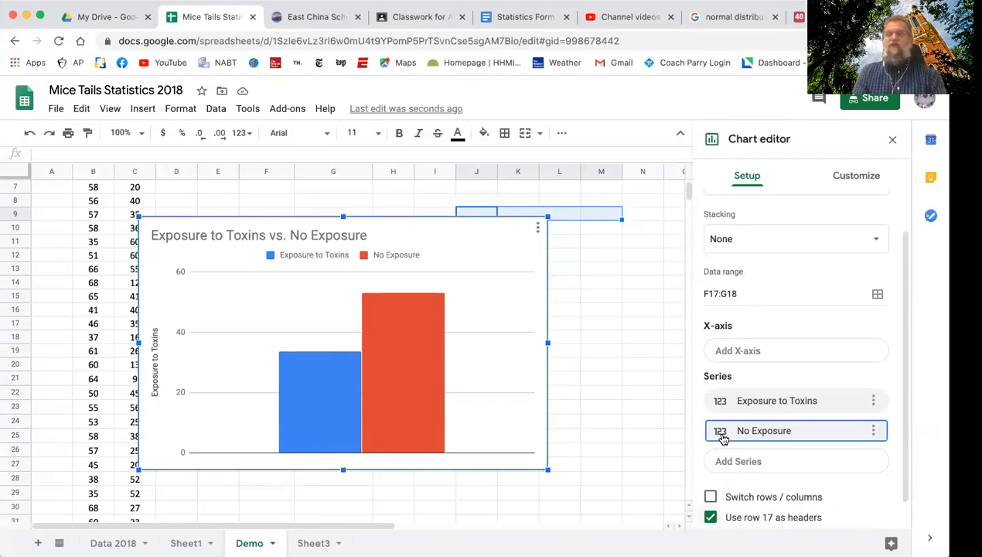
Remove the Exposure to Toxins series and add it again so that it follows No Exposure.
left_click(874, 402)
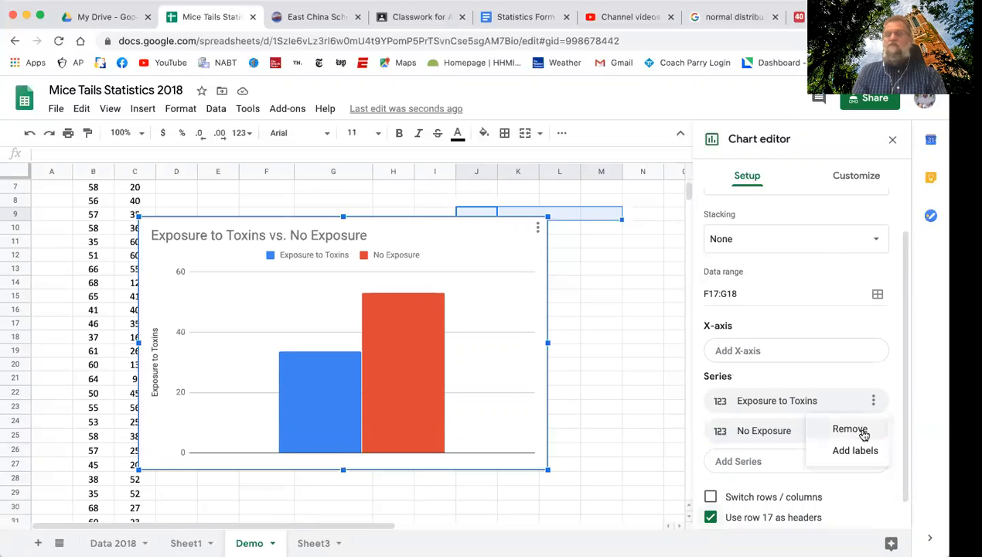
left_click(860, 432)
left_click(785, 436)
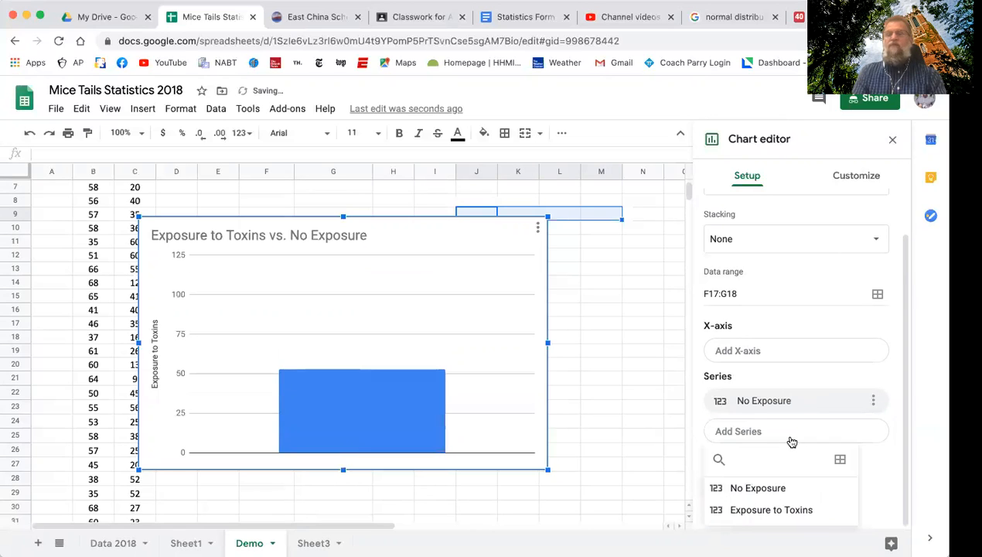
left_click(777, 509)
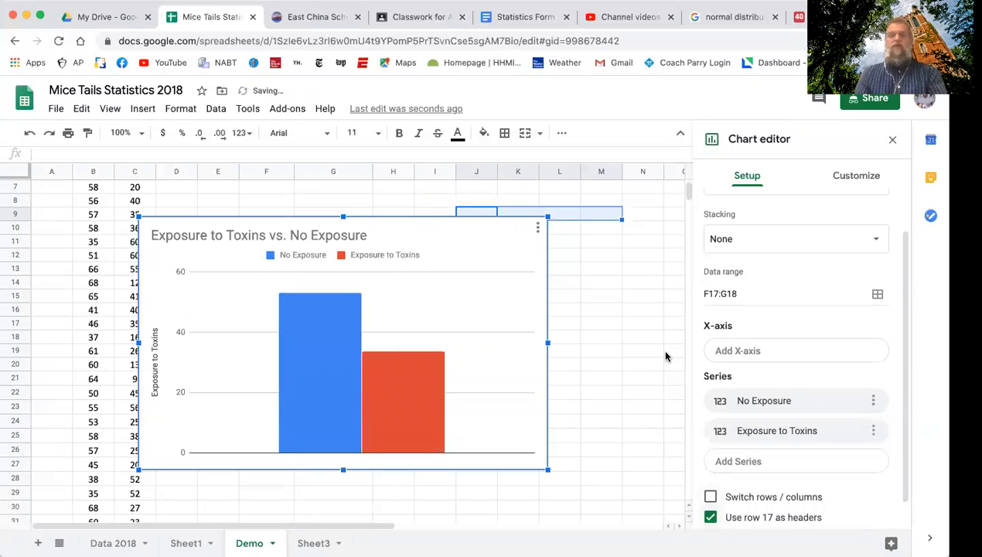
Change the chart title to "The Effects of Toxins on Mice Tail Length" and make it bold.
scroll(673, 355, "down", 2)
scroll(773, 372, "down", 1)
scroll(781, 375, "up", 2)
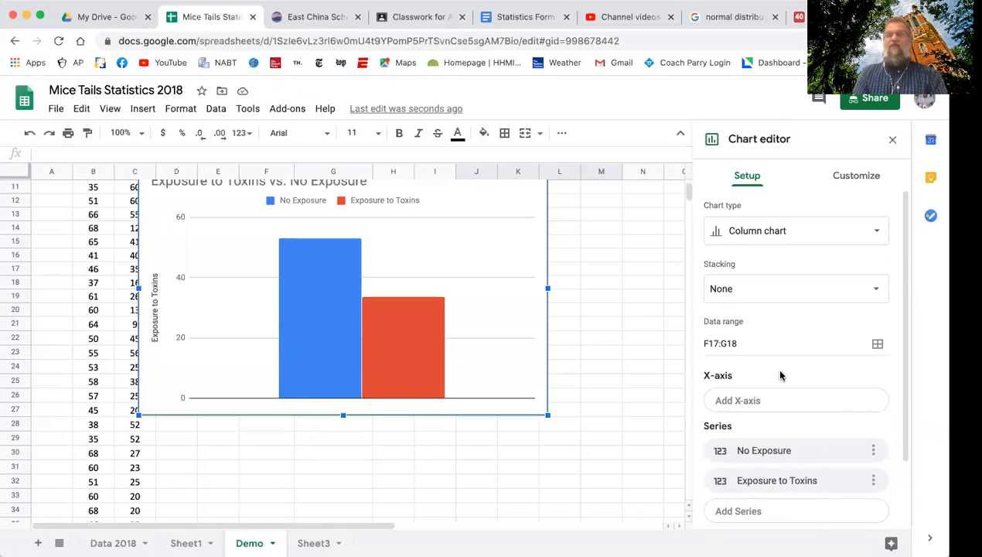
scroll(650, 406, "up", 2)
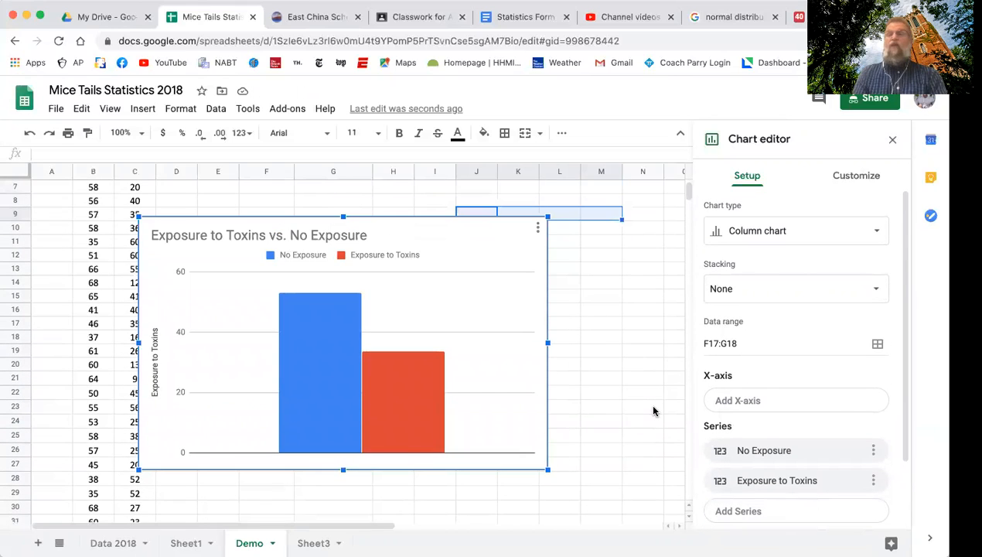
left_click(858, 182)
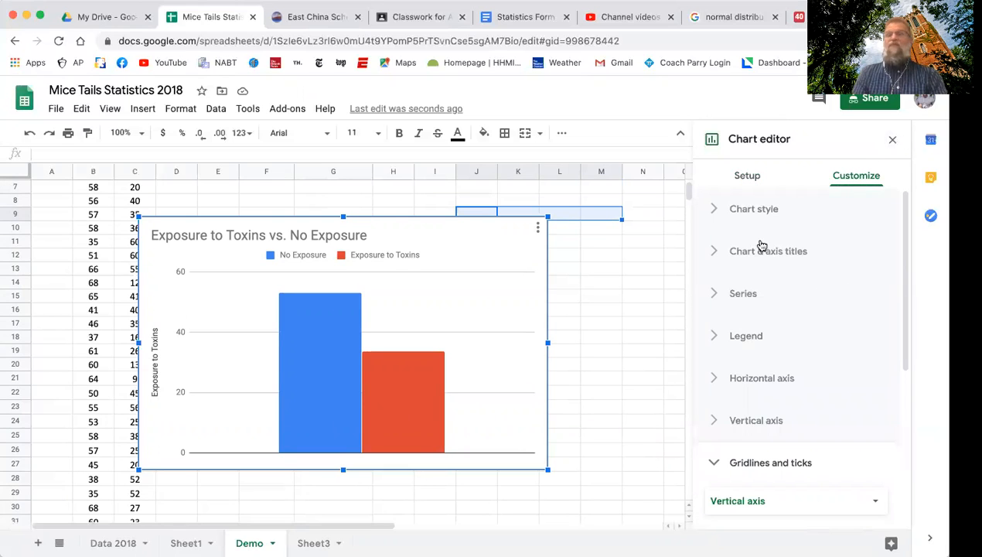
left_click(714, 253)
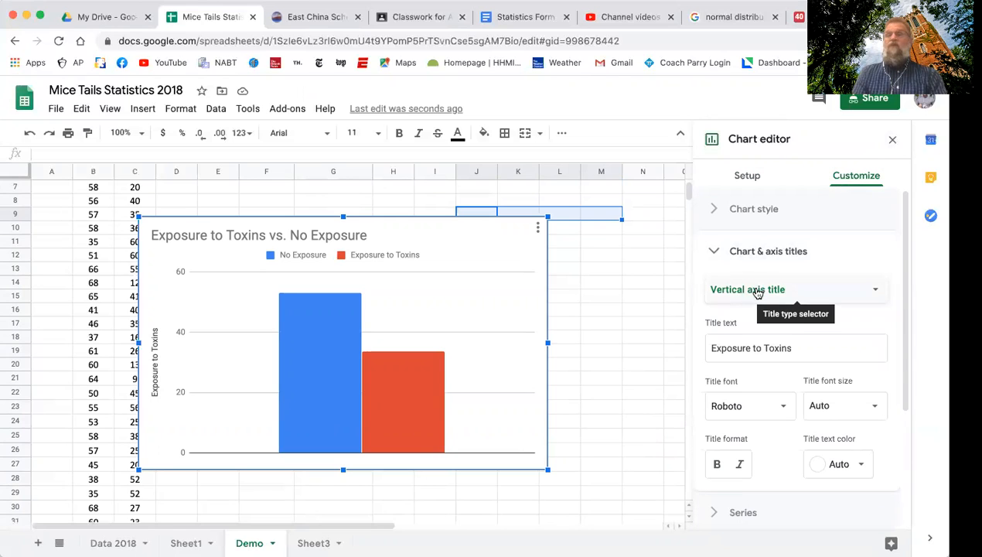
left_click(871, 287)
left_click(741, 222)
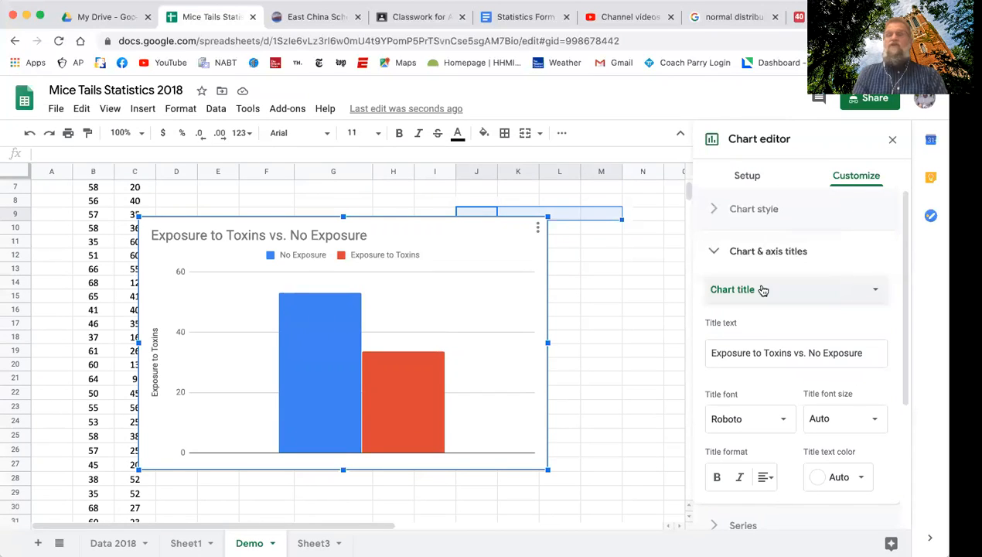
left_click(719, 353)
left_click_drag(715, 353, 868, 353)
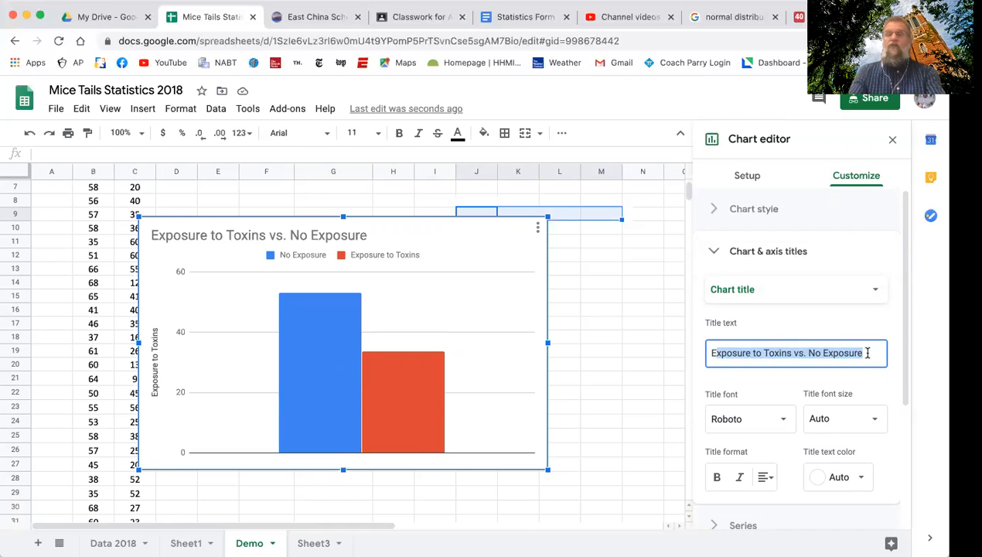
key("BackSpace")
key("BackSpace")
type("T")
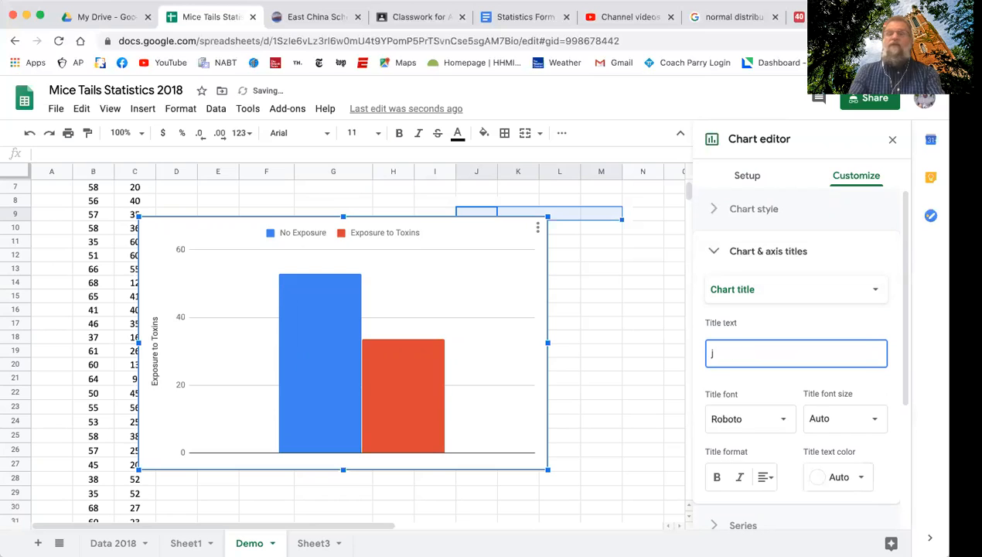
key("BackSpace")
type("Th")
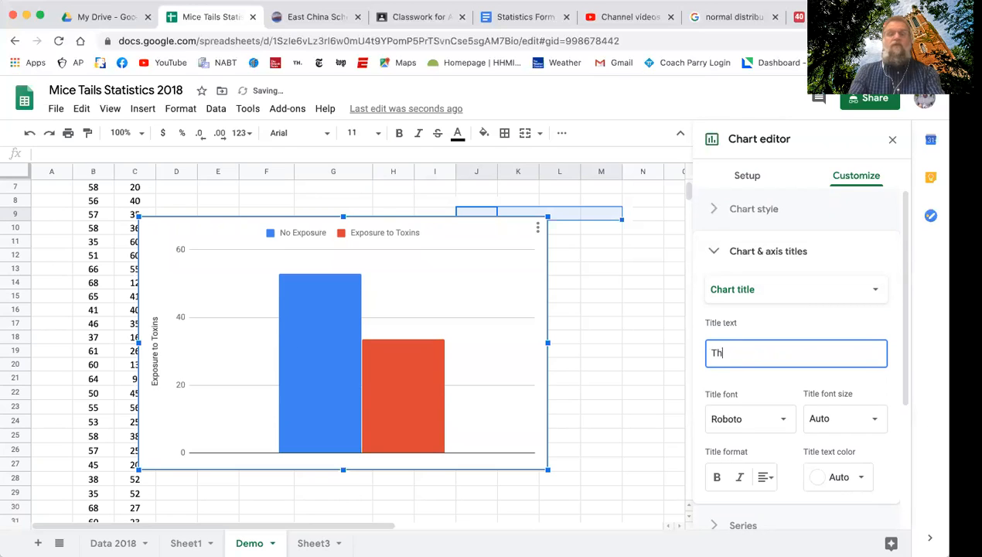
type("e Effect")
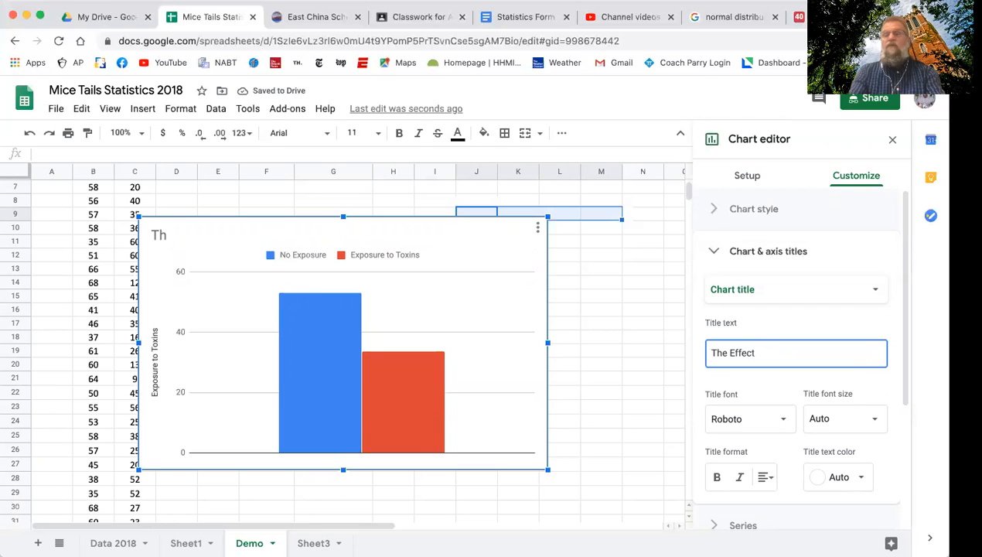
type("s of To")
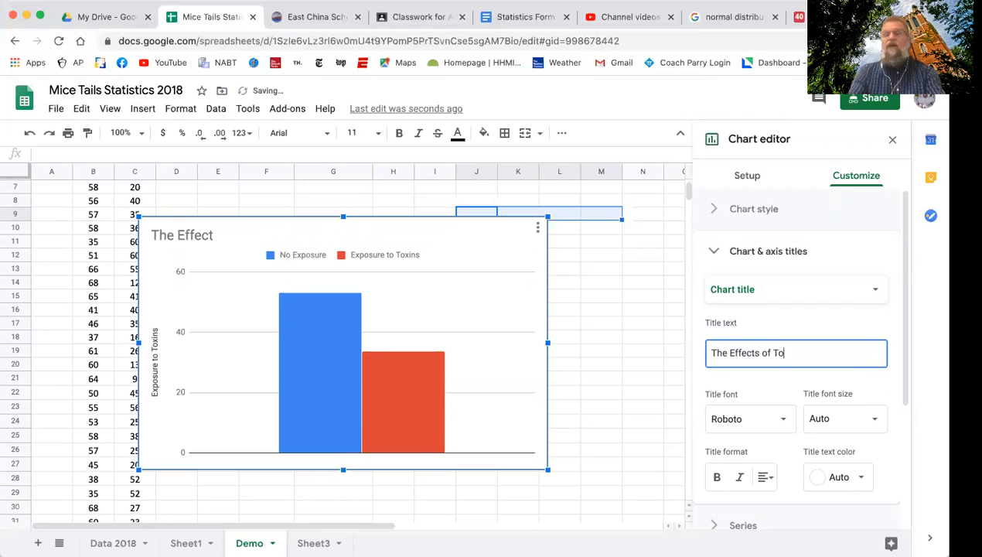
type("xins on M")
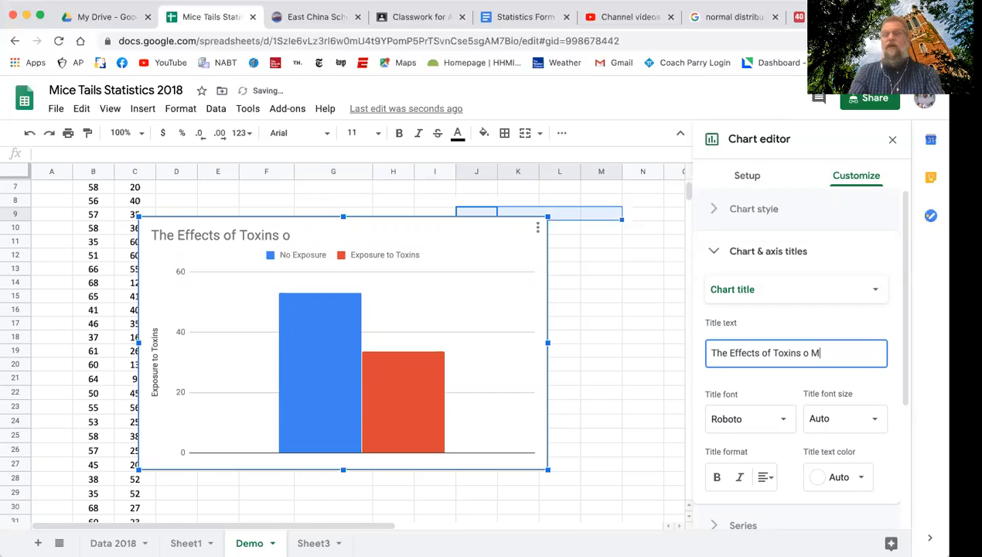
key("BackSpace")
key("BackSpace")
type("n Mic")
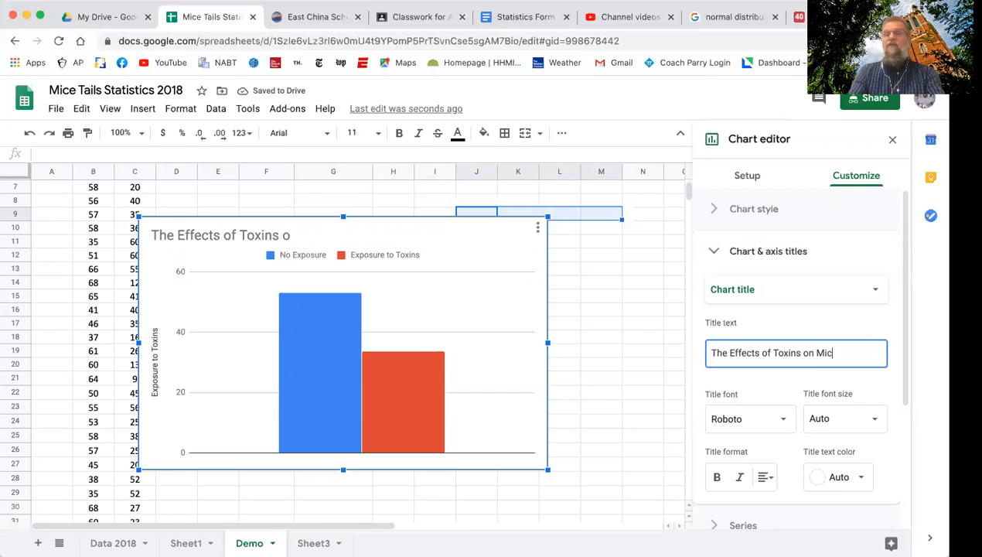
type("e Tail Length")
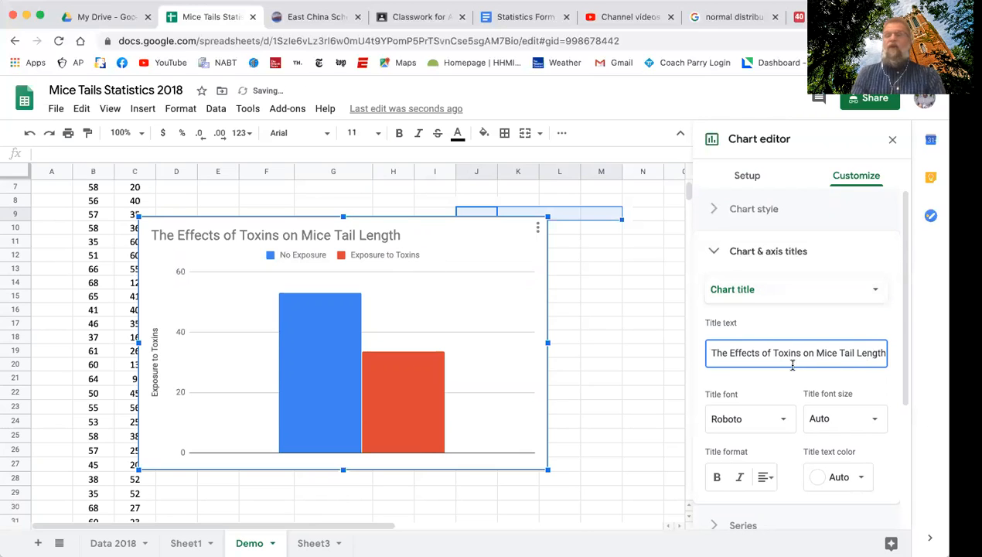
scroll(773, 410, "down", 1)
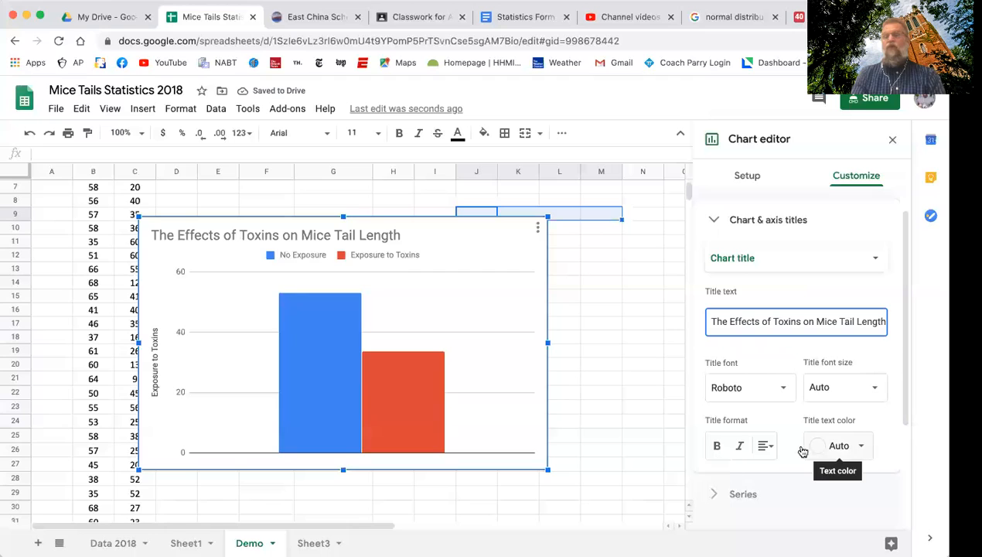
left_click(716, 448)
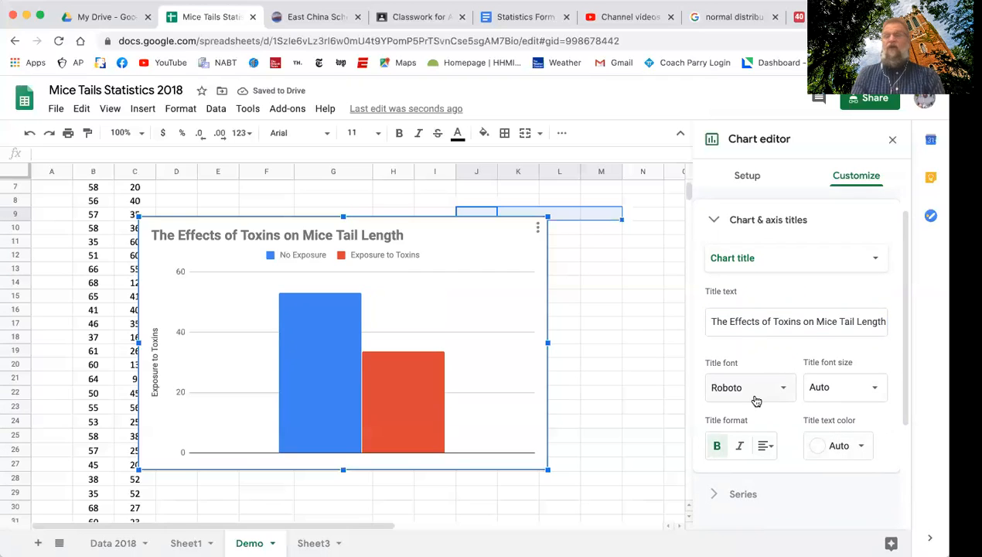
Set the chart's horizontal axis title to "No Toxin Exposer vs. Toxin Exposure".
scroll(773, 384, "down", 1)
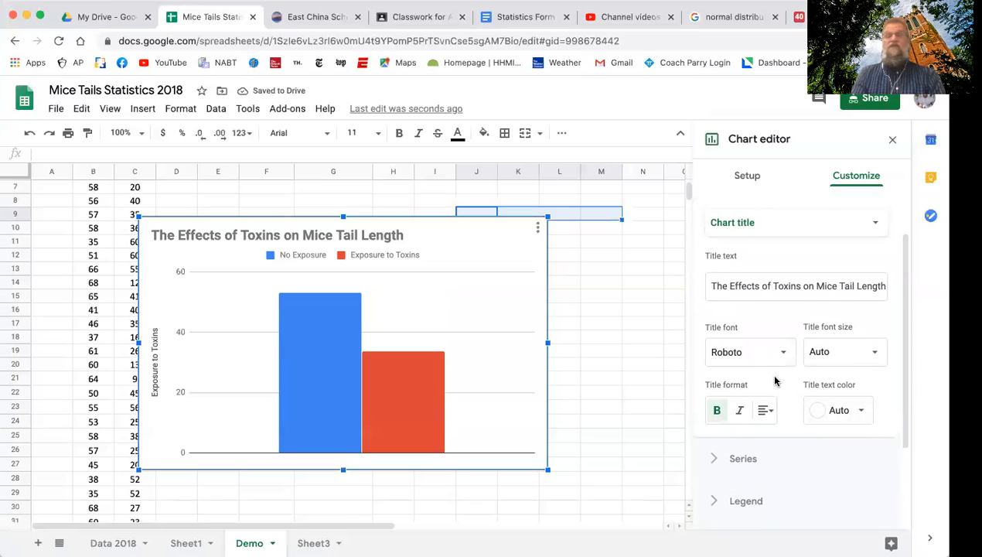
scroll(776, 377, "up", 2)
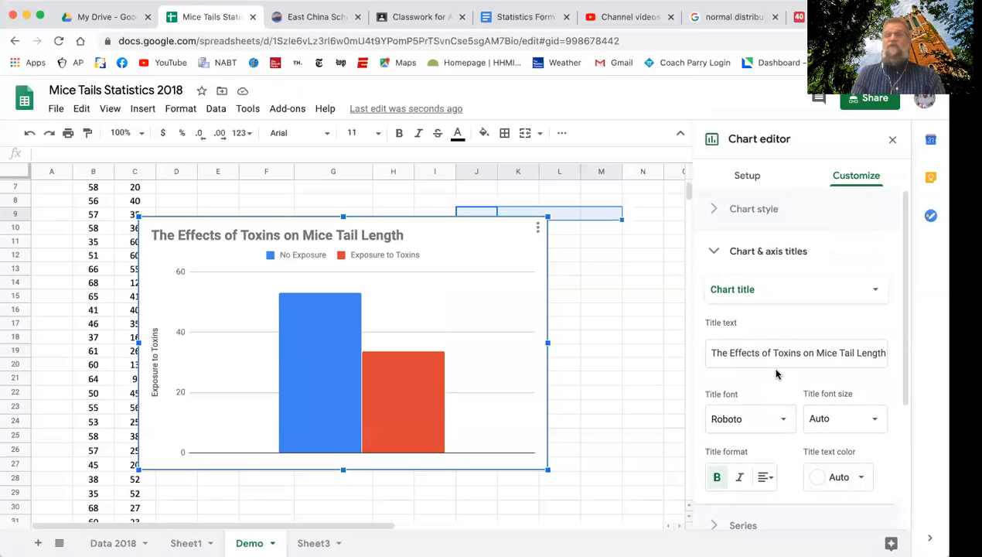
left_click(775, 298)
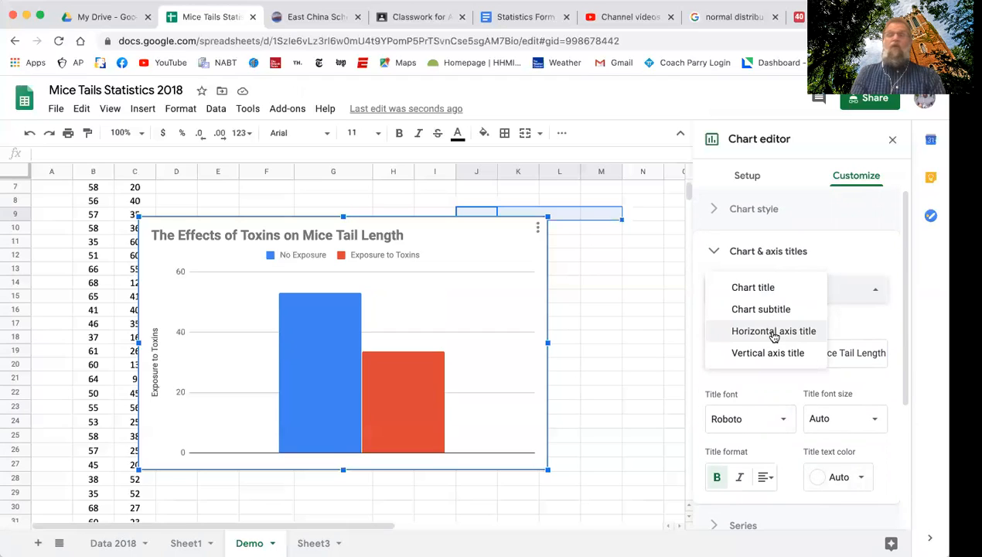
left_click(774, 331)
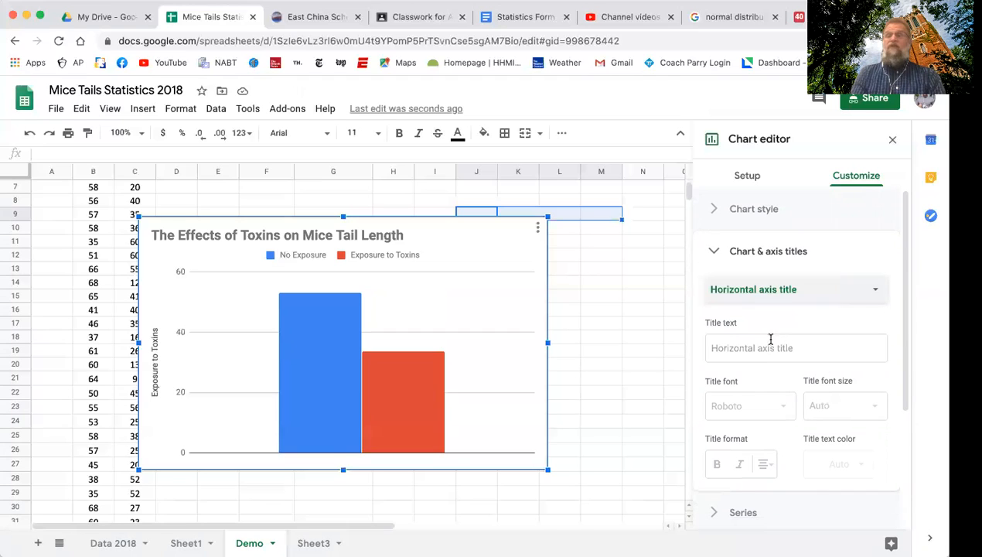
left_click(764, 350)
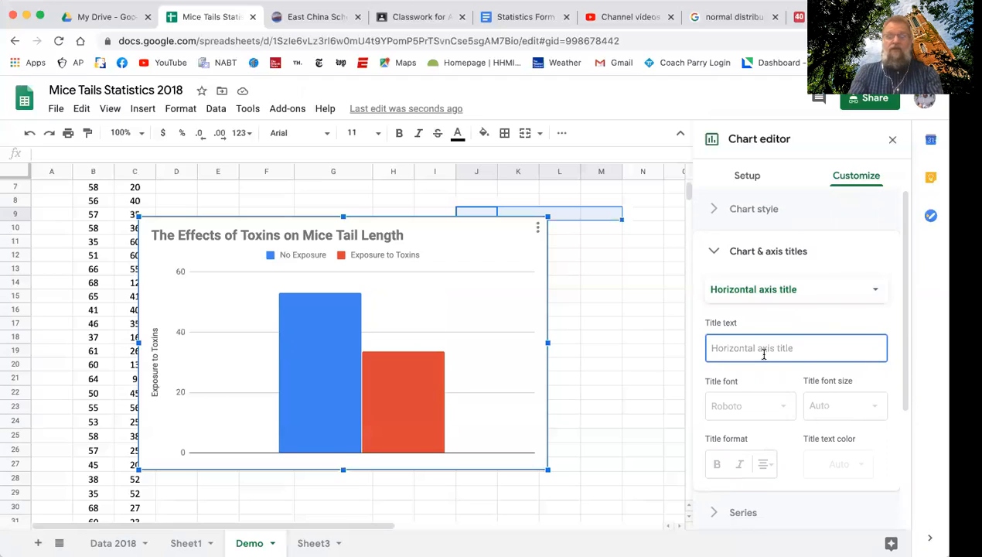
type("No")
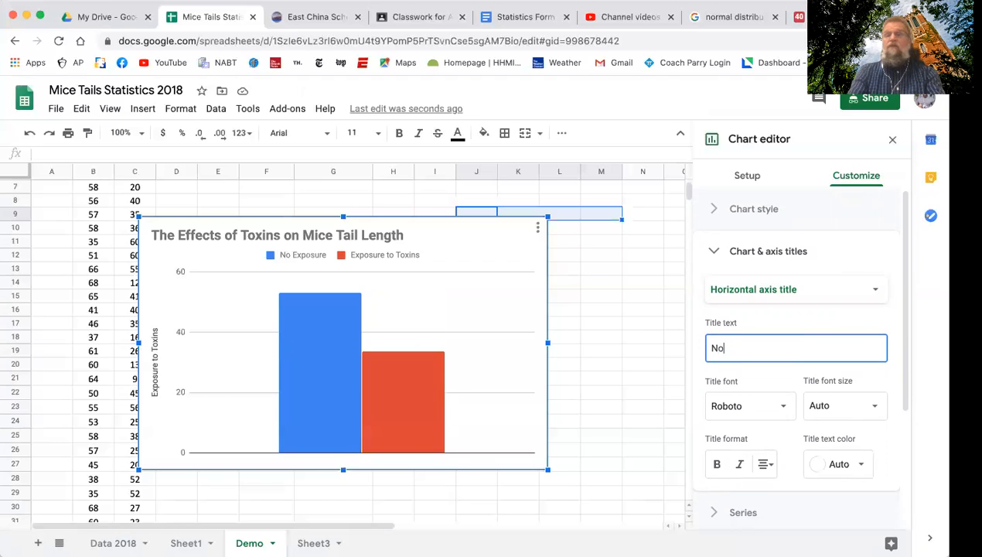
type(" Toxin Exposer vs. Tox")
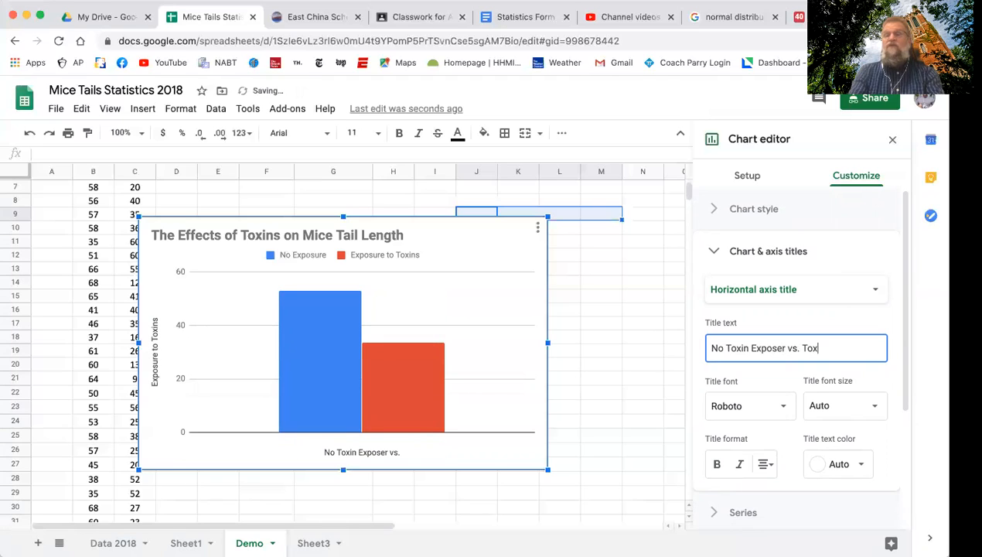
type("in Expose")
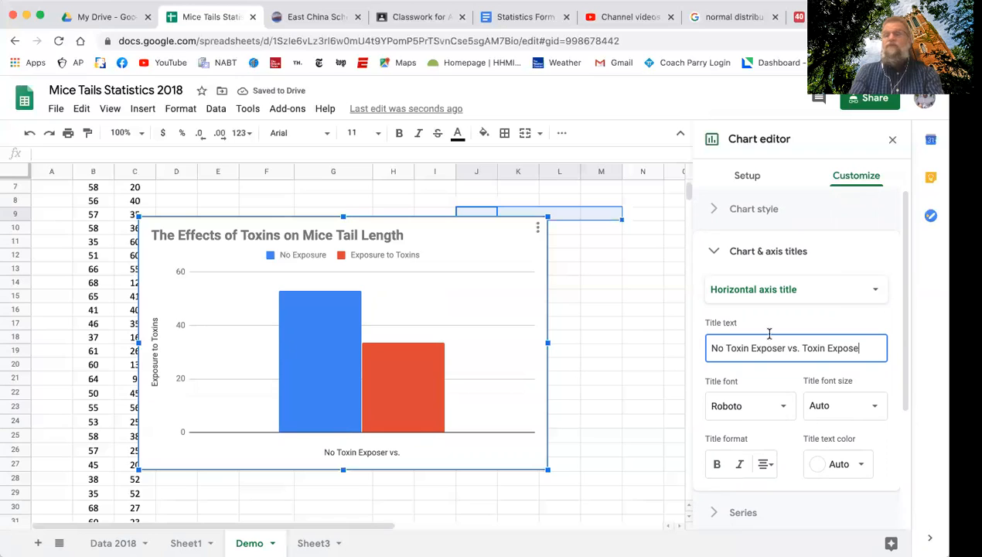
key("BackSpace")
type("ure")
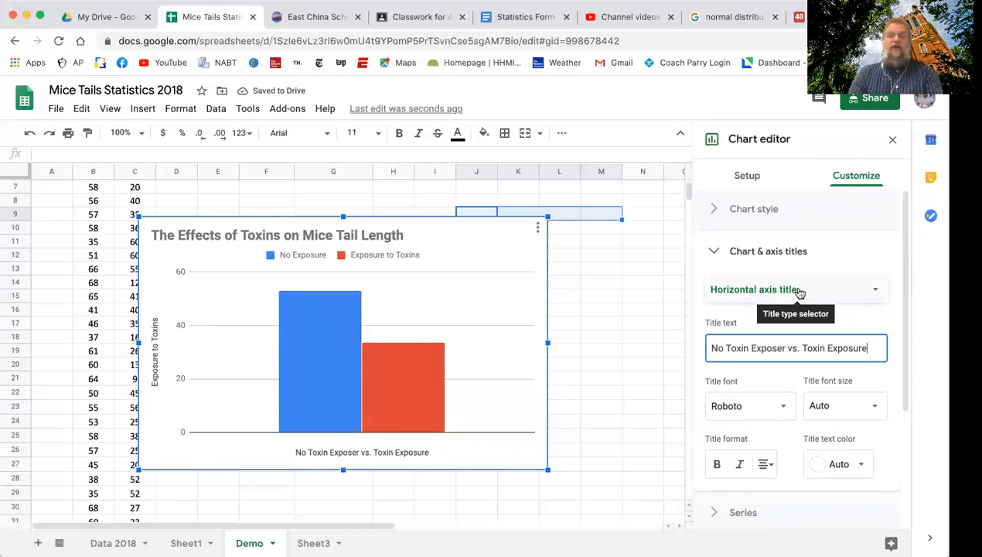
Replace the chart's vertical axis title with "Mouse Tail Length (mm)" and finish editing the chart.
left_click(876, 293)
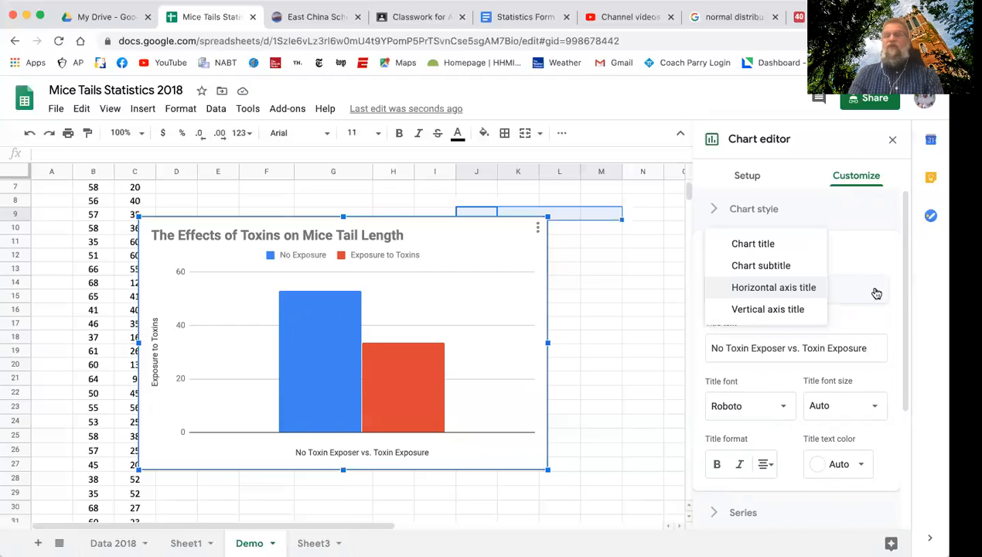
left_click(790, 311)
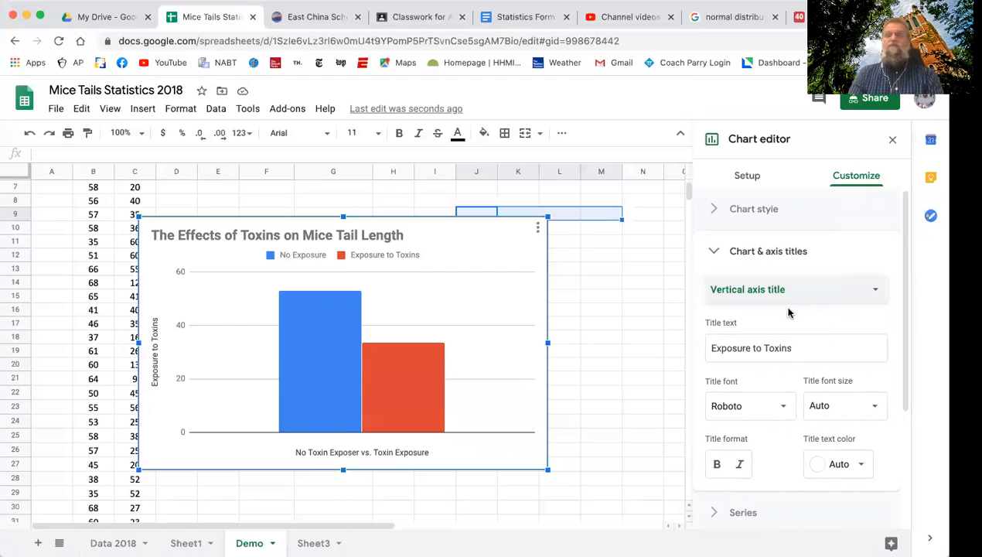
left_click(765, 350)
left_click_drag(813, 348, 697, 344)
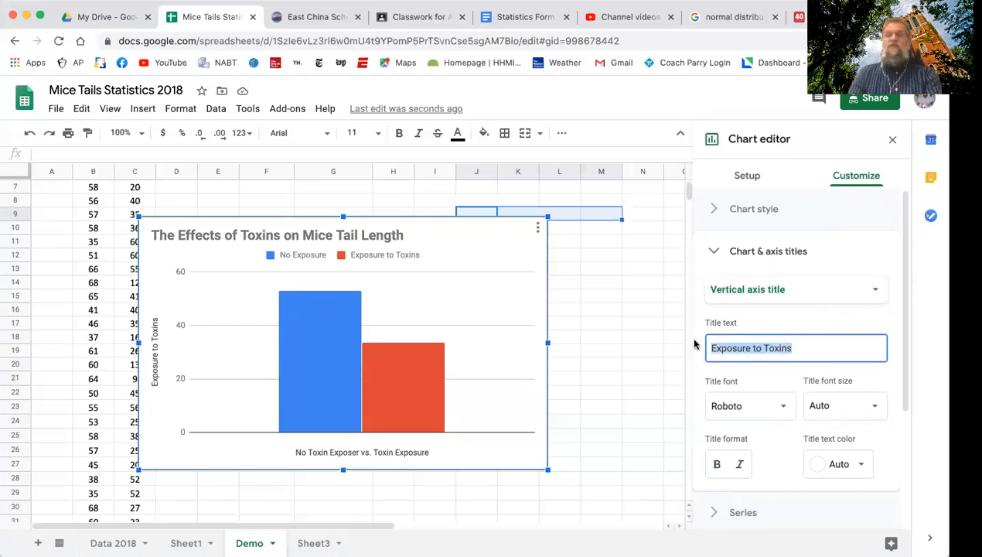
type("Mous Tail Length (C")
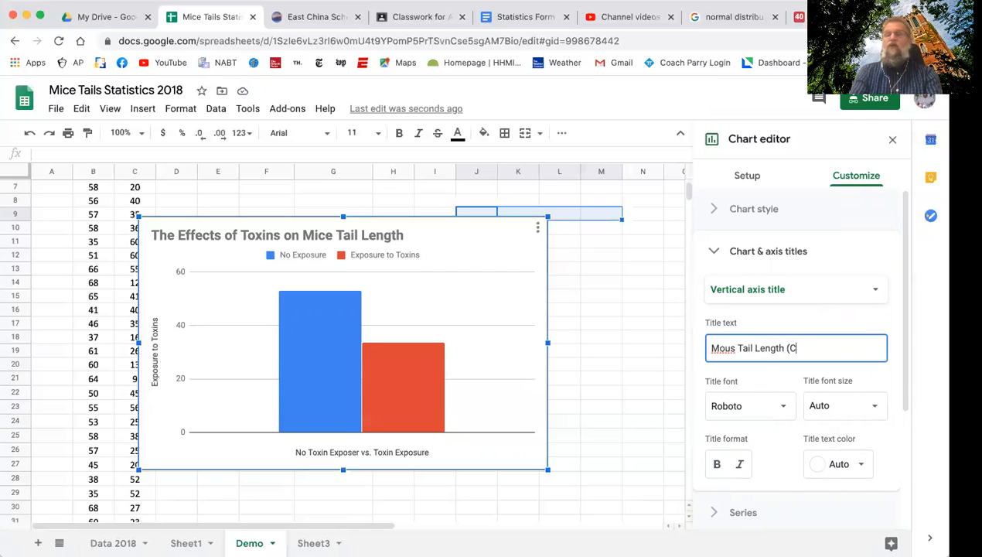
key("BackSpace")
key("BackSpace")
type("mm")
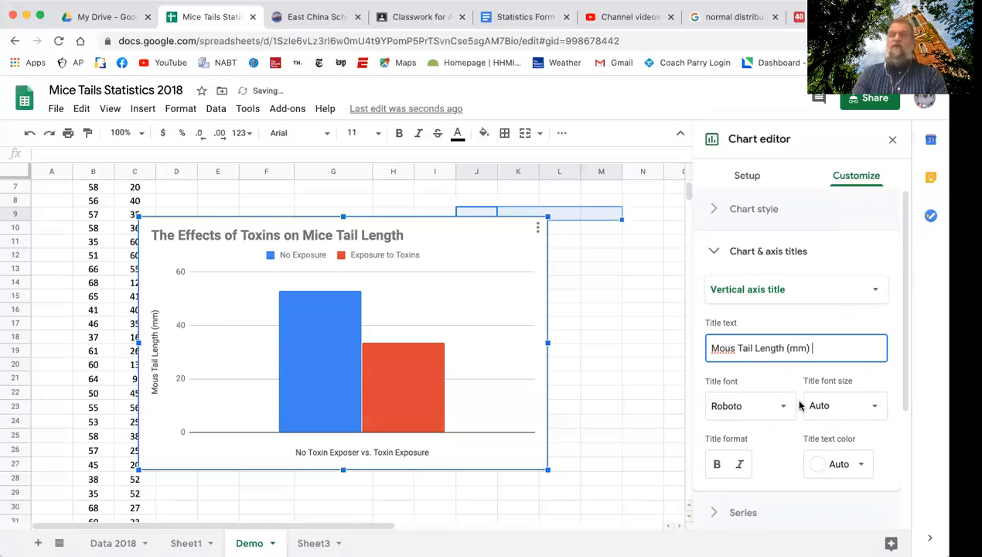
left_click(734, 348)
type("e")
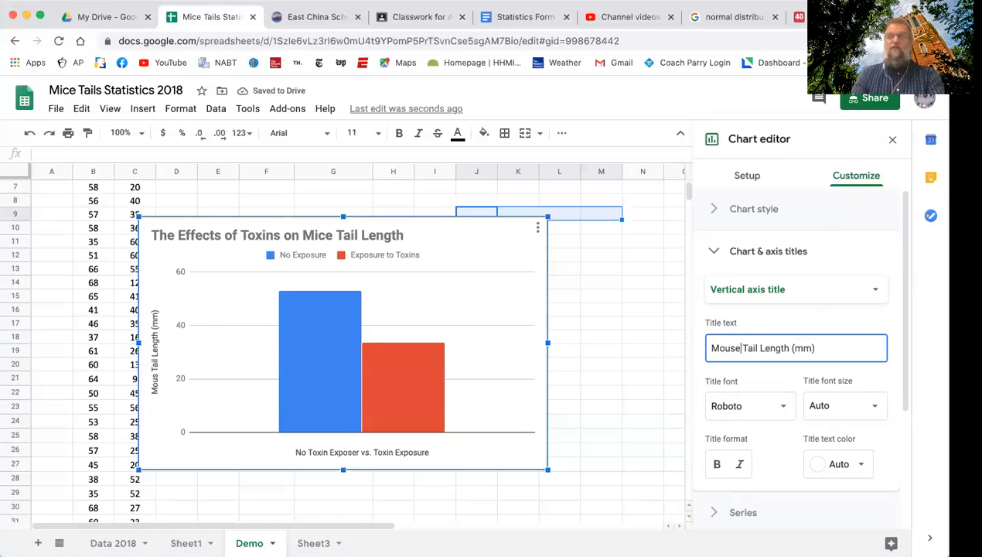
left_click(570, 403)
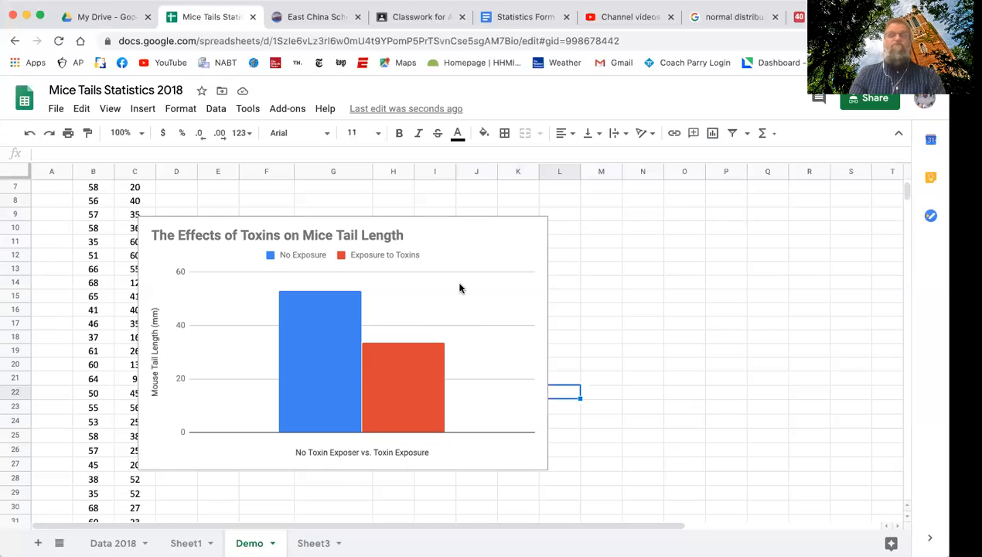
Reopen the column chart for editing and show its series formatting options.
left_click(519, 281)
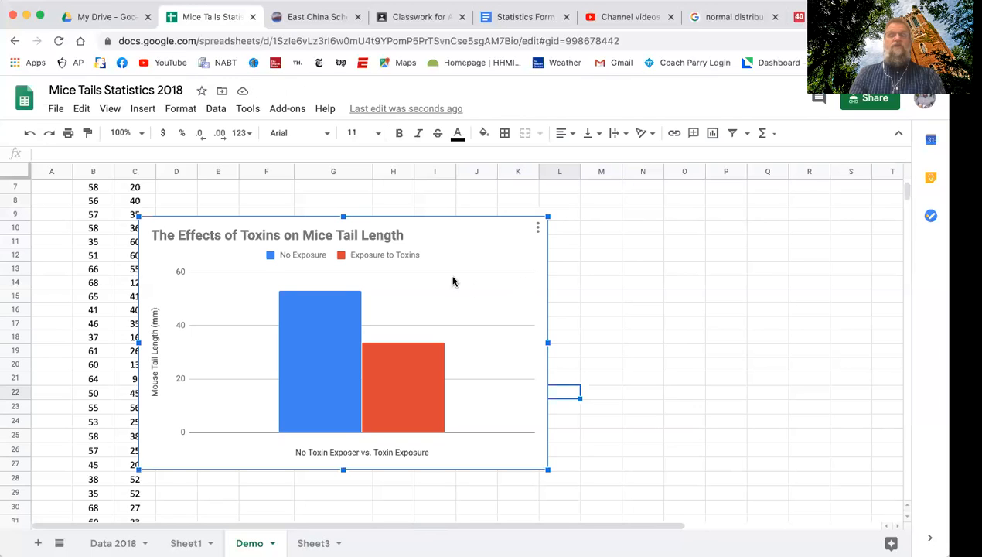
double_click(445, 325)
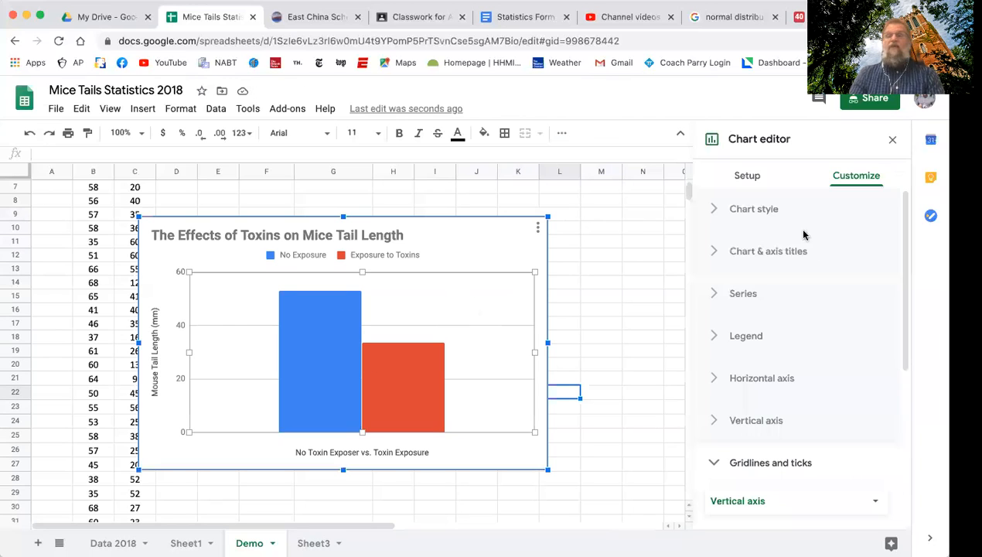
left_click(716, 296)
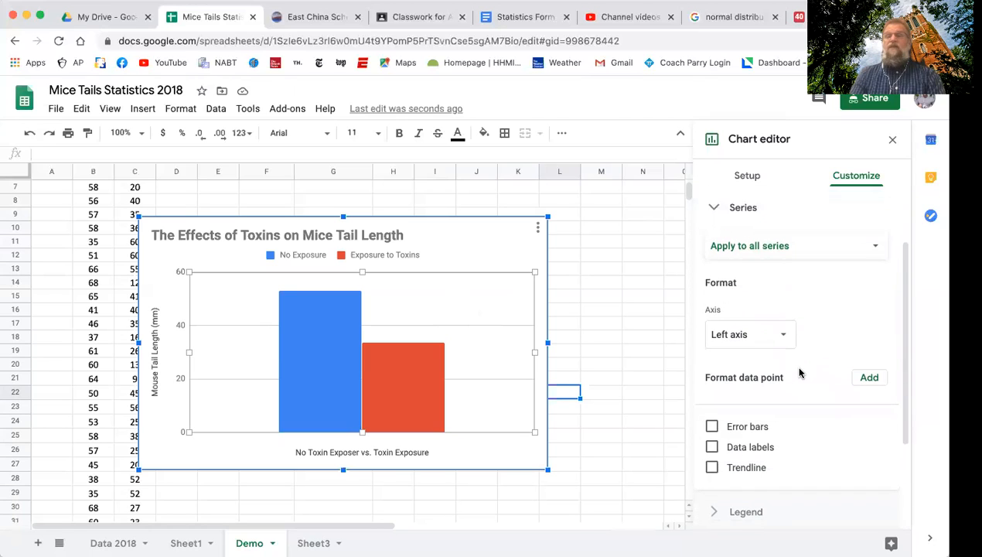
scroll(800, 373, "down", 3)
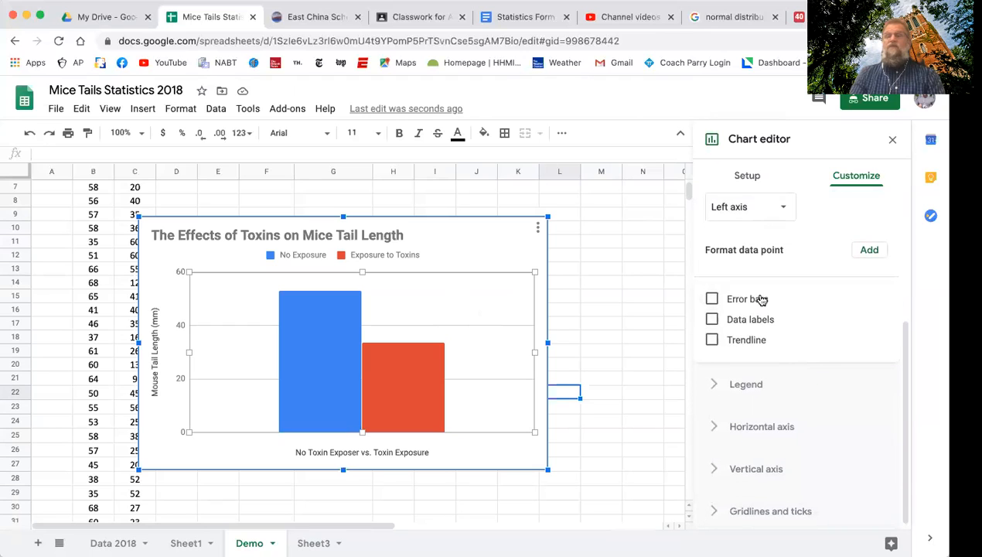
scroll(809, 331, "up", 2)
scroll(811, 332, "up", 1)
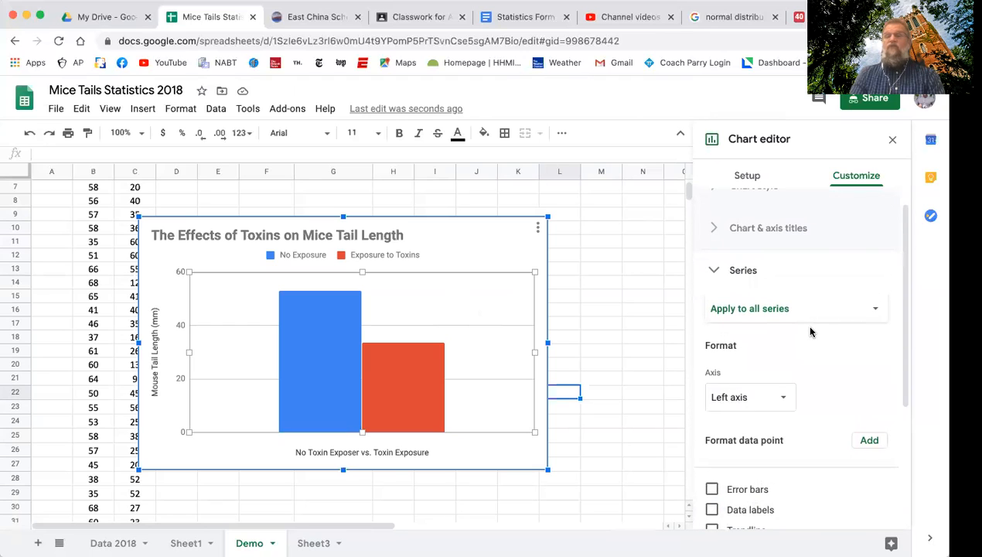
scroll(823, 327, "down", 1)
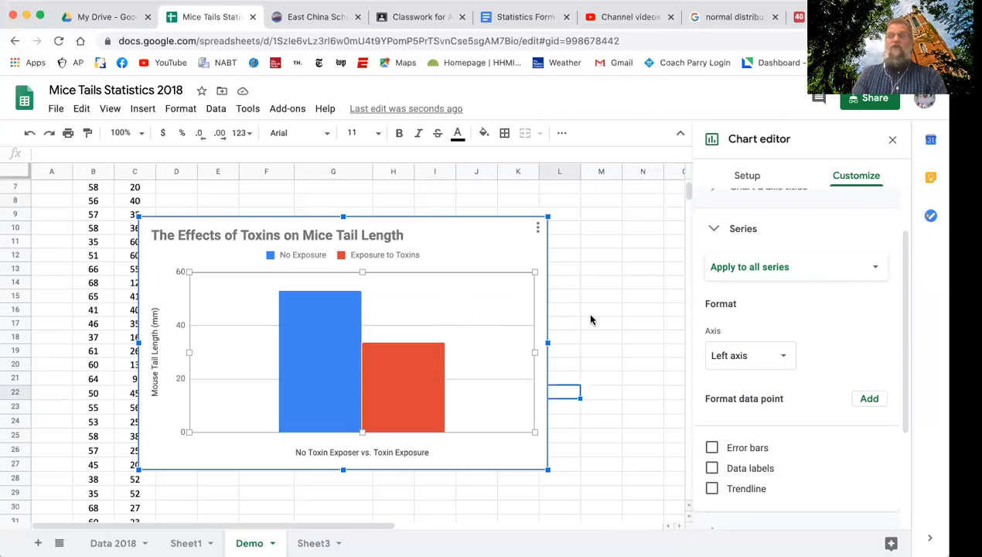
Add error bars of the Constant type to the No Exposure series only.
left_click(876, 268)
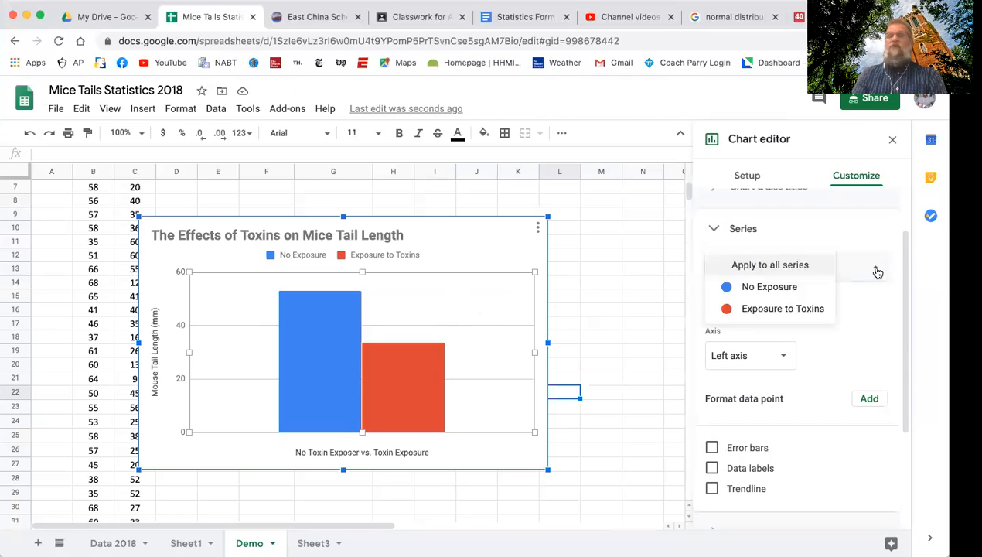
left_click(776, 293)
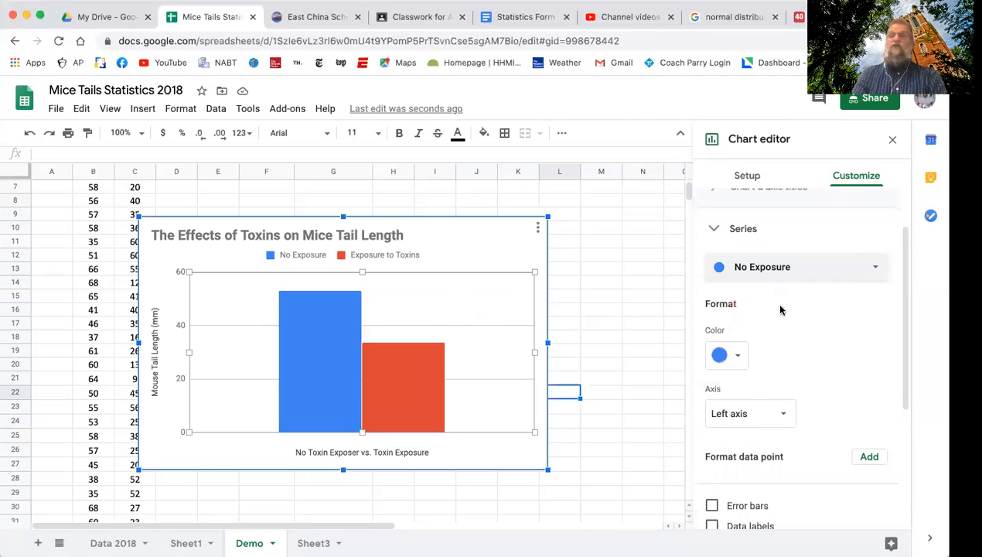
scroll(801, 390, "down", 3)
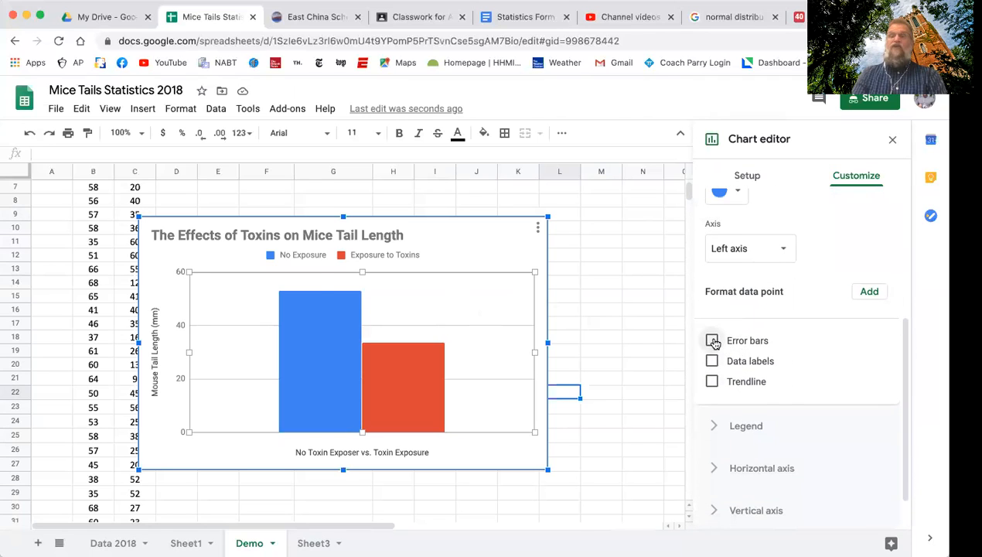
left_click(712, 341)
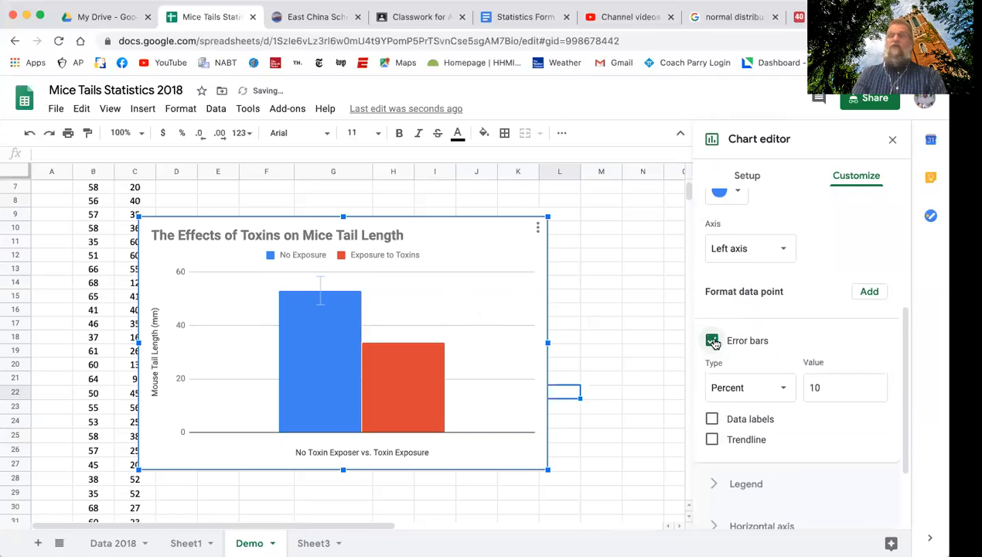
left_click(785, 390)
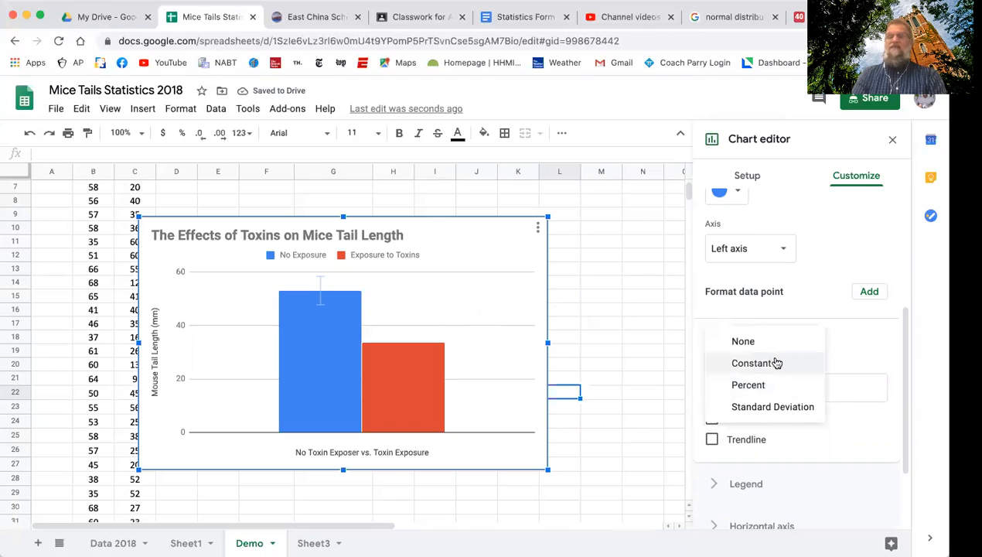
left_click(778, 363)
Look up the No Exposure standard error (SE) below the data and set the series' constant error bar value to 0.59.
left_click(832, 391)
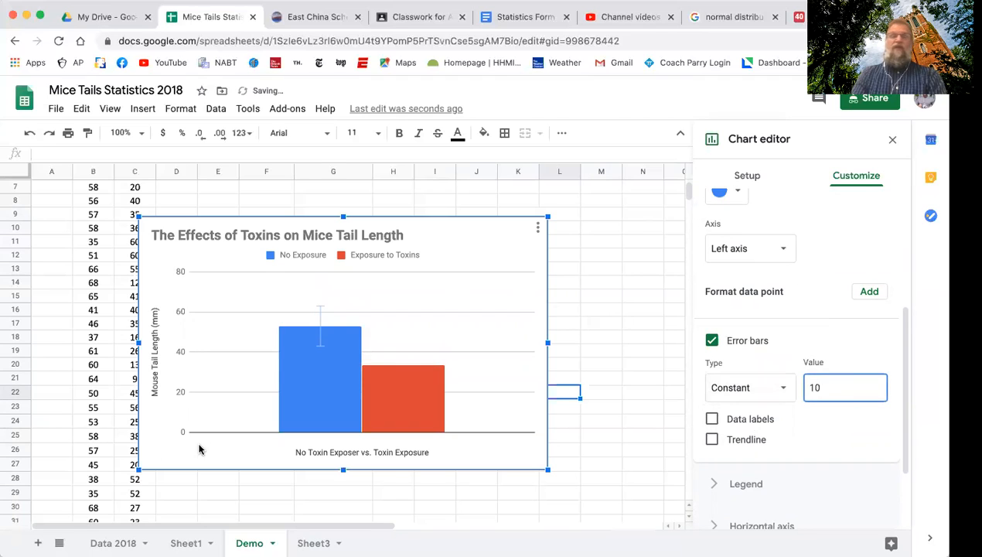
scroll(107, 437, "down", 5)
scroll(108, 437, "down", 5)
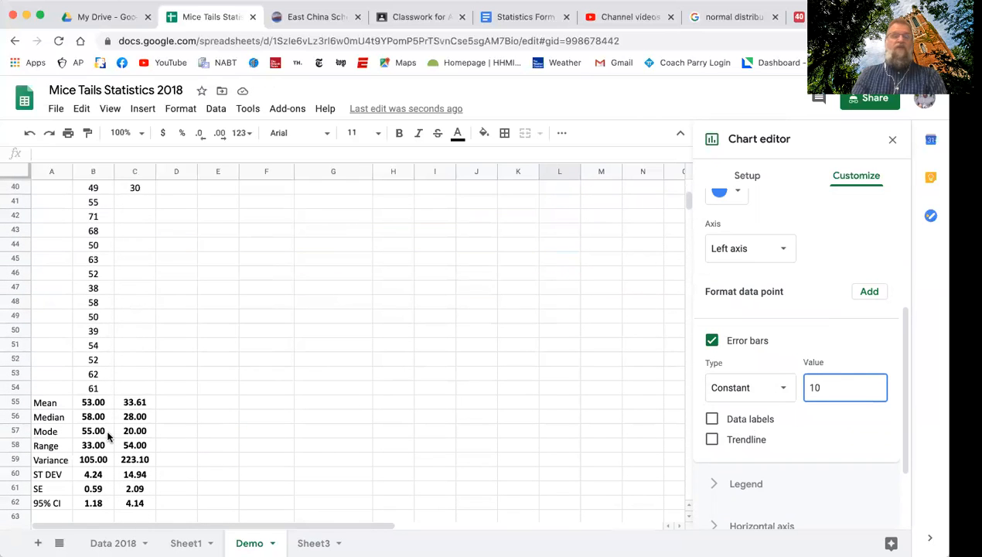
scroll(107, 437, "up", 8)
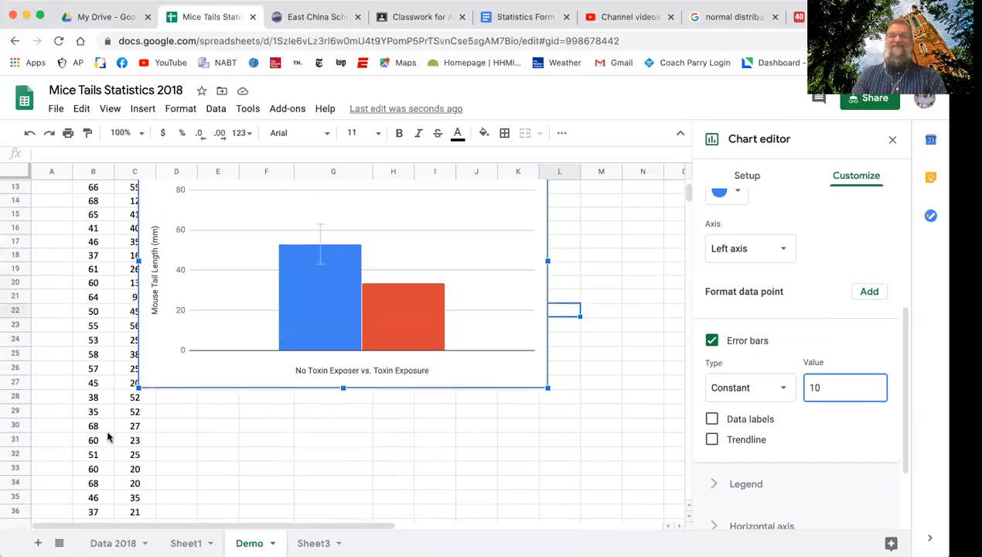
scroll(107, 437, "up", 1)
left_click_drag(835, 386, 796, 391)
type(".59")
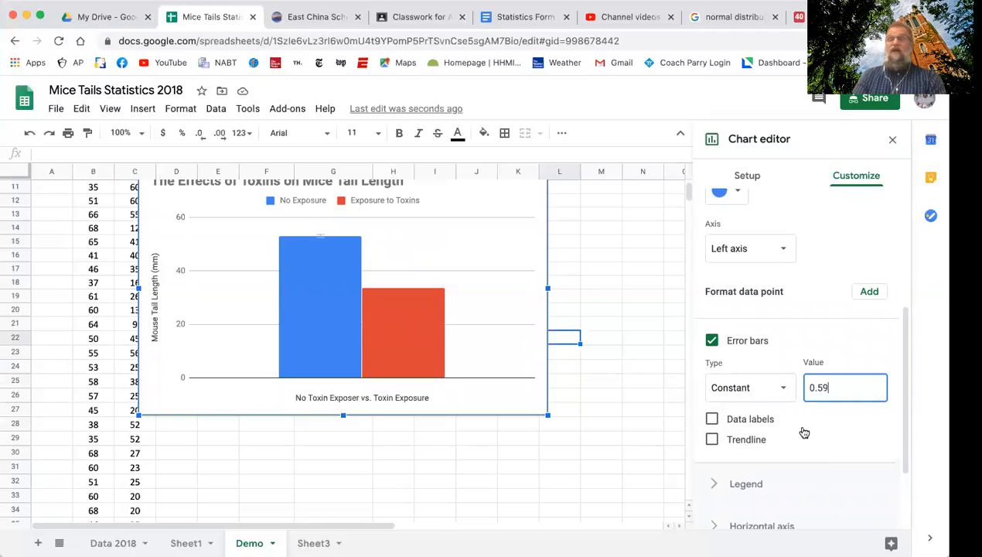
Switch the series formatting from No Exposure to the Exposure to Toxins series.
scroll(804, 432, "down", 2)
scroll(804, 432, "up", 2)
scroll(796, 422, "up", 3)
left_click(802, 281)
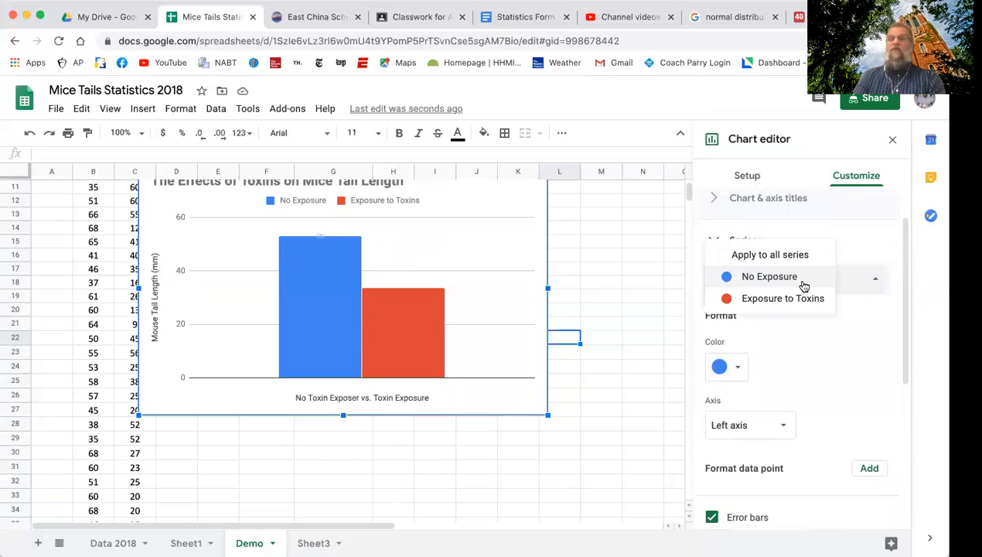
left_click(792, 298)
Look up the Exposure to Toxins standard error (SE) below the data and give that series Constant error bars with value 2.59.
scroll(263, 465, "down", 10)
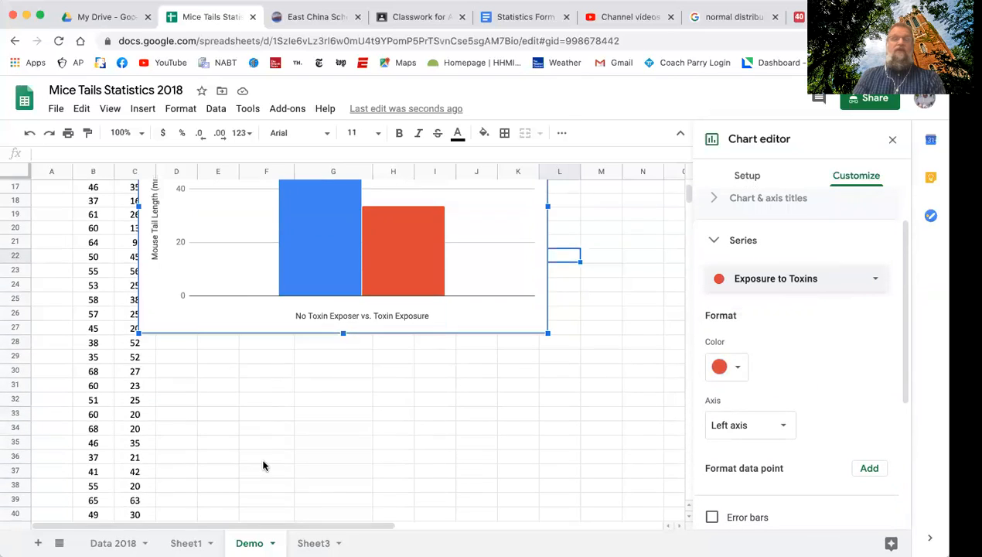
scroll(263, 465, "down", 1)
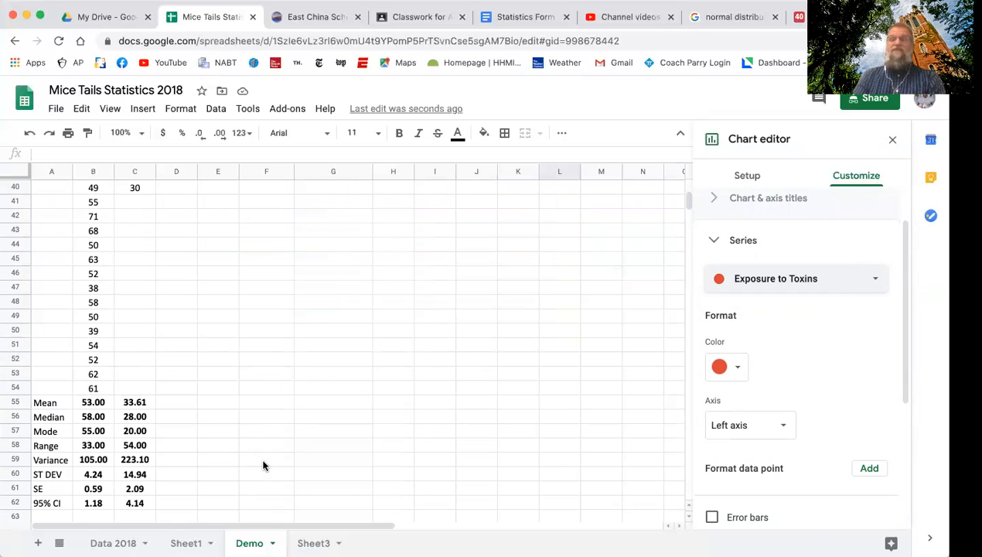
scroll(263, 465, "up", 8)
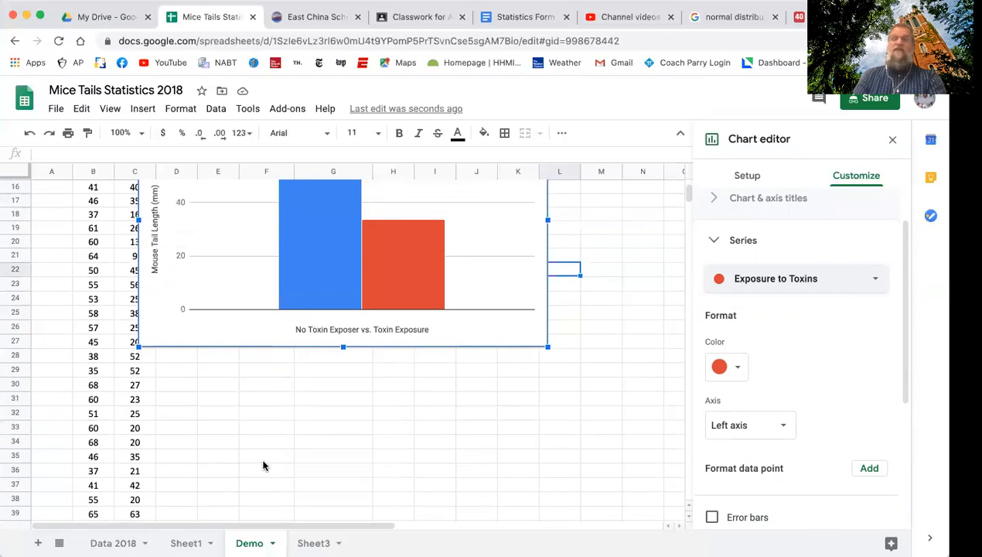
scroll(263, 465, "up", 1)
scroll(892, 407, "up", 1)
scroll(892, 407, "up", 1)
scroll(892, 407, "down", 4)
scroll(892, 407, "up", 3)
scroll(891, 407, "down", 2)
left_click(711, 436)
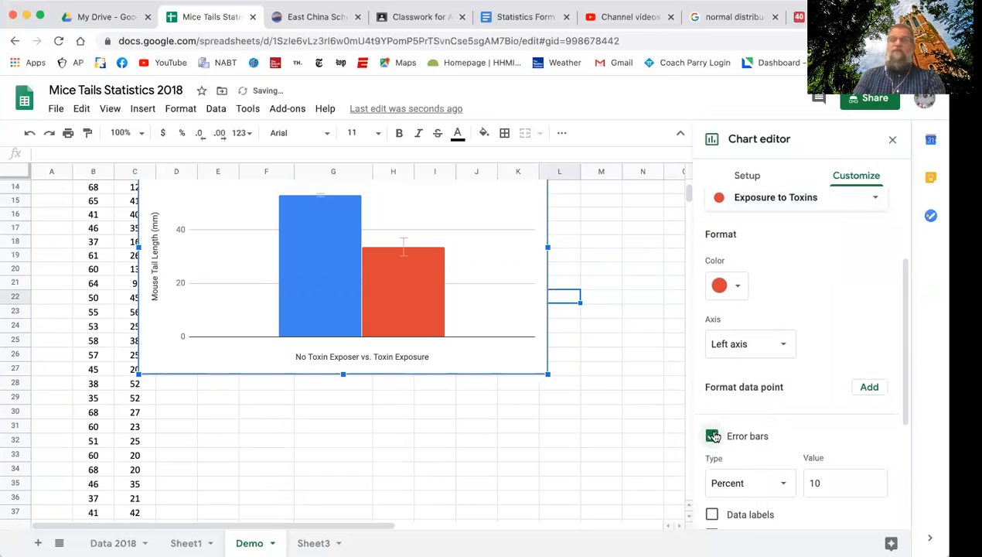
left_click(740, 487)
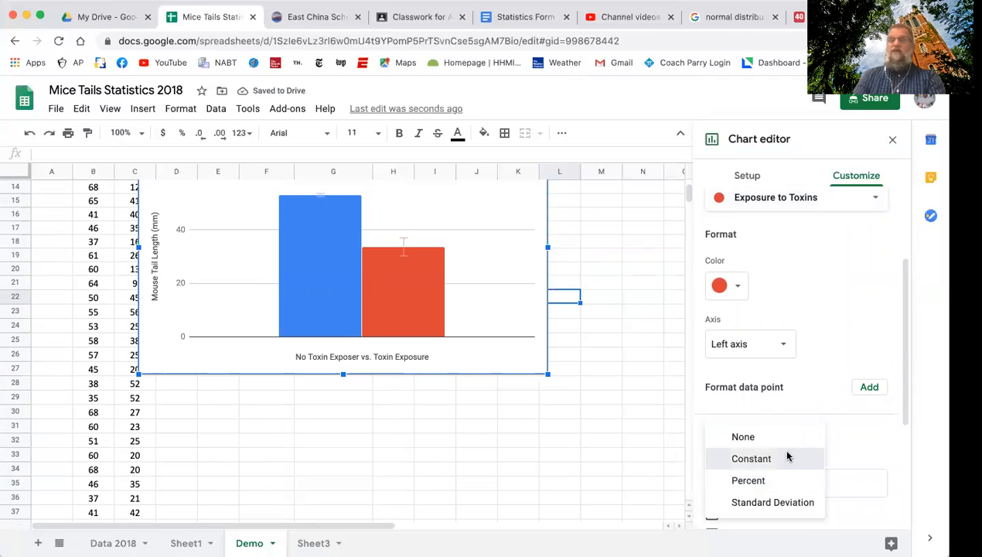
left_click(789, 456)
left_click(822, 484)
type("2.59")
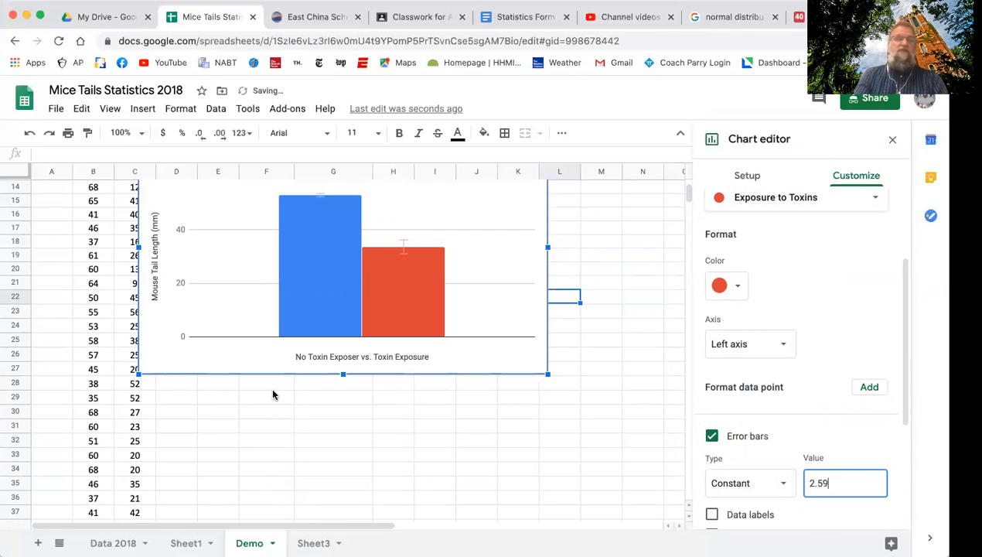
Recheck the Exposure to Toxins SE below the data and correct the series' constant error bar value to 2.09.
scroll(273, 394, "down", 5)
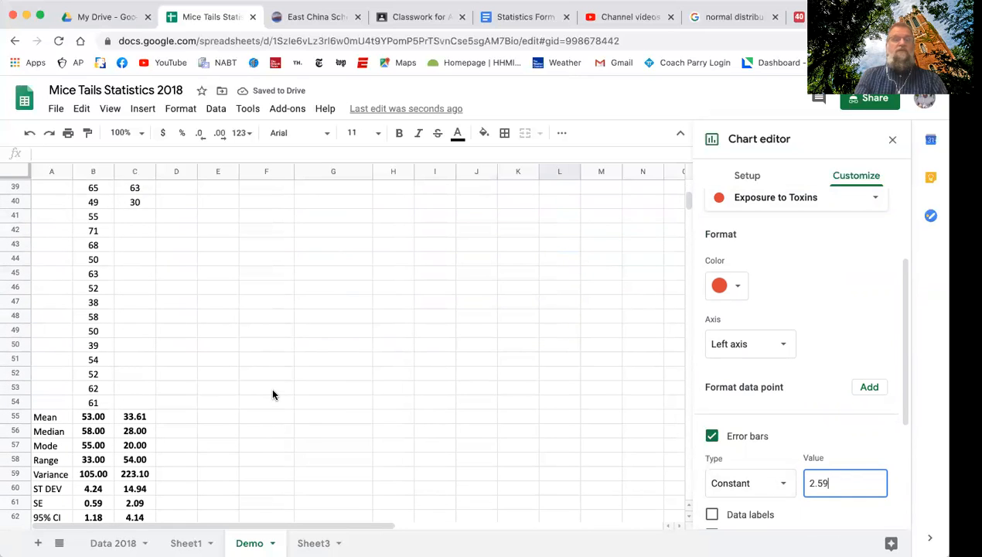
scroll(272, 394, "down", 1)
scroll(272, 395, "up", 3)
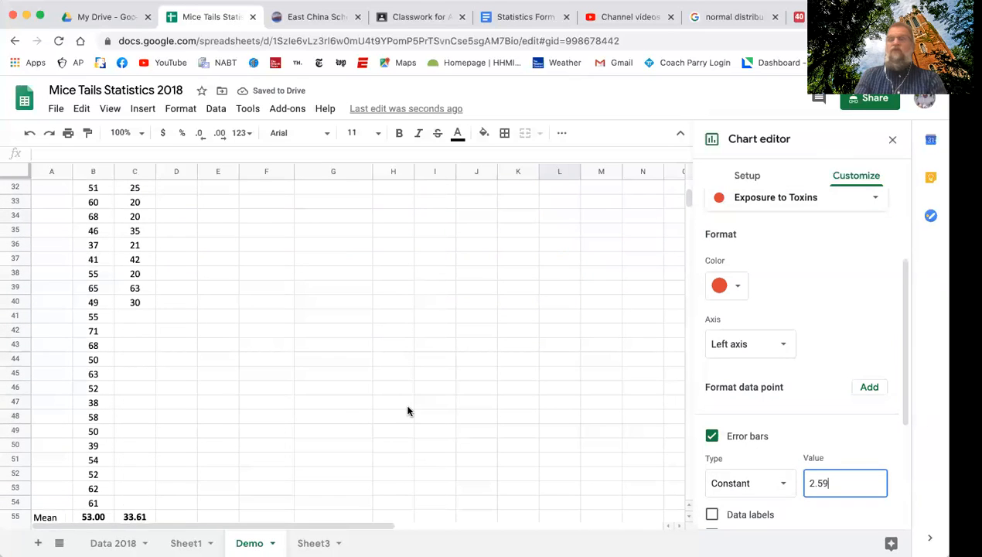
key("BackSpace")
type("0")
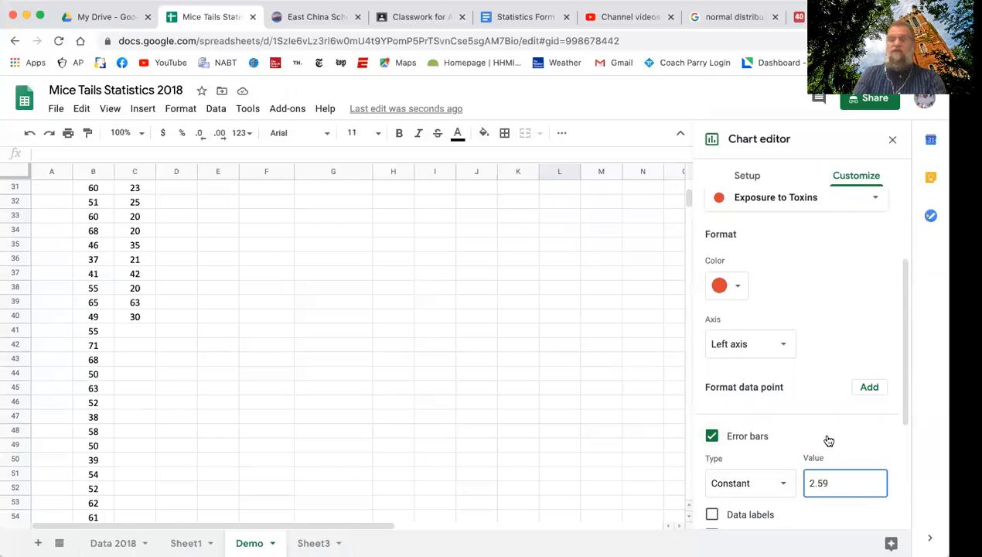
Show data labels on the Exposure to Toxins series and bring the chart back into view.
left_click(817, 519)
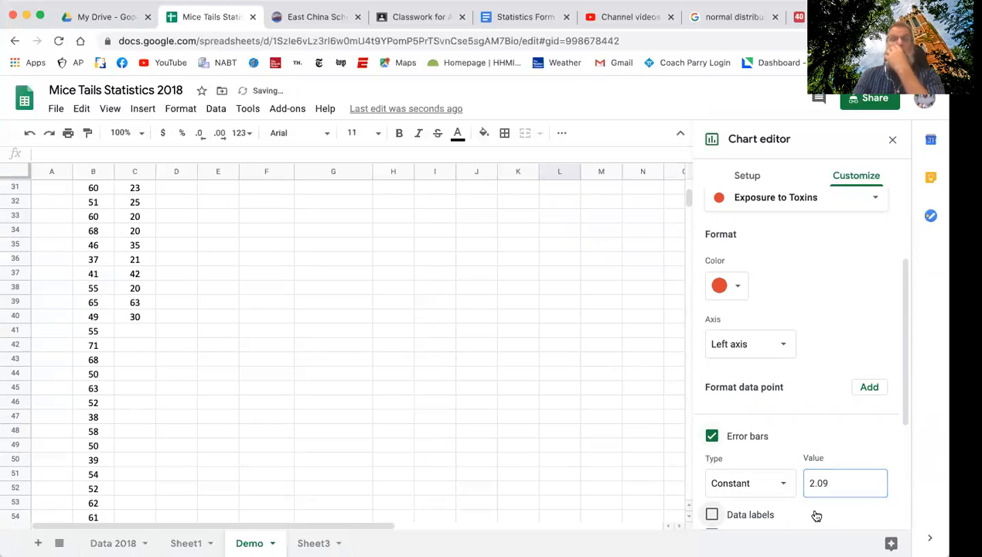
scroll(407, 336, "up", 6)
scroll(408, 336, "up", 1)
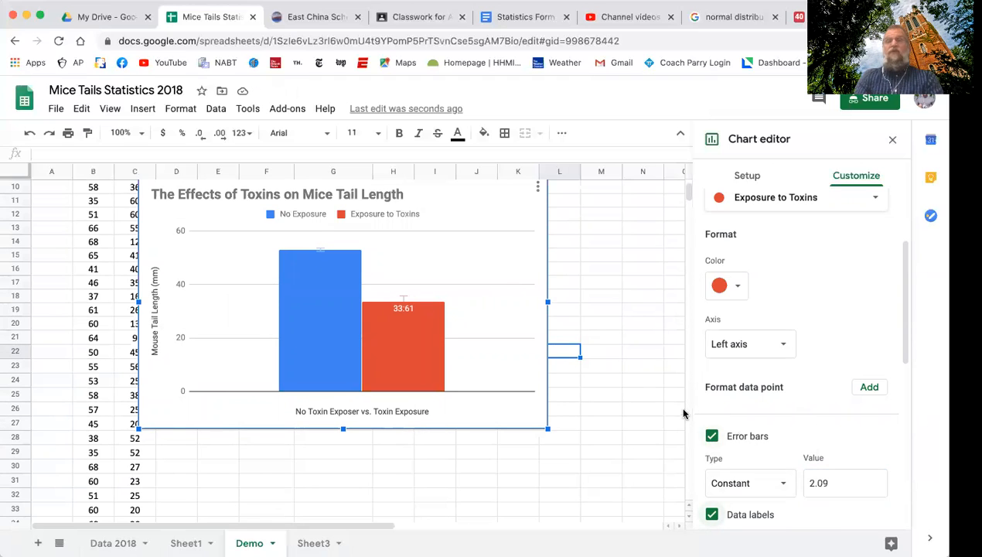
Examine the error bar and data label formatting options of the Exposure to Toxins series.
scroll(783, 338, "up", 3)
scroll(785, 336, "down", 4)
scroll(783, 338, "down", 4)
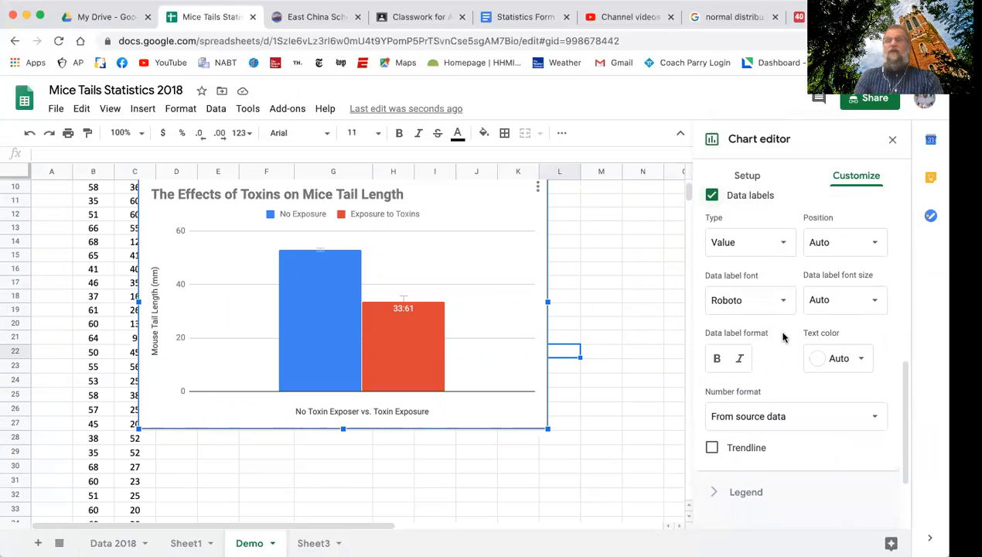
scroll(783, 338, "up", 1)
scroll(782, 338, "down", 2)
scroll(783, 338, "up", 3)
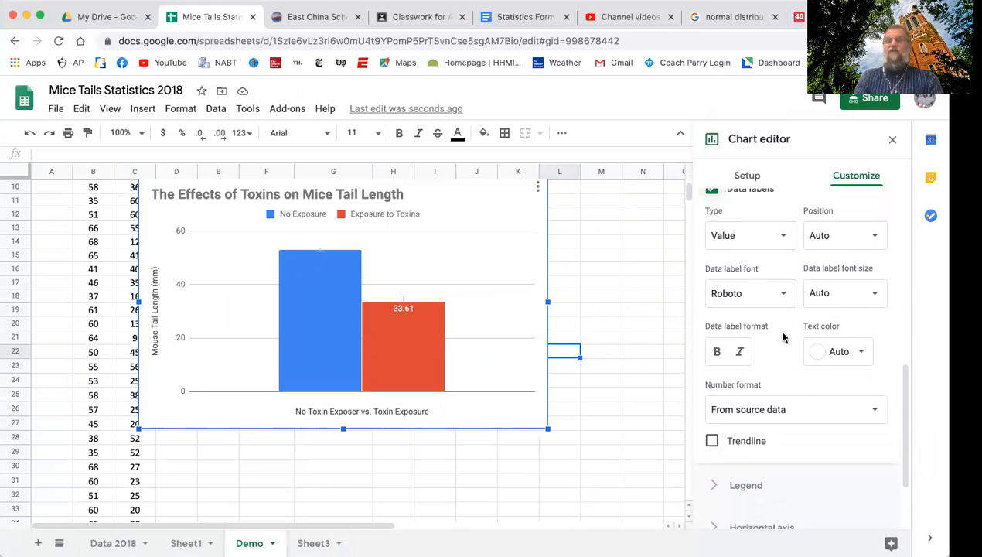
scroll(783, 338, "up", 1)
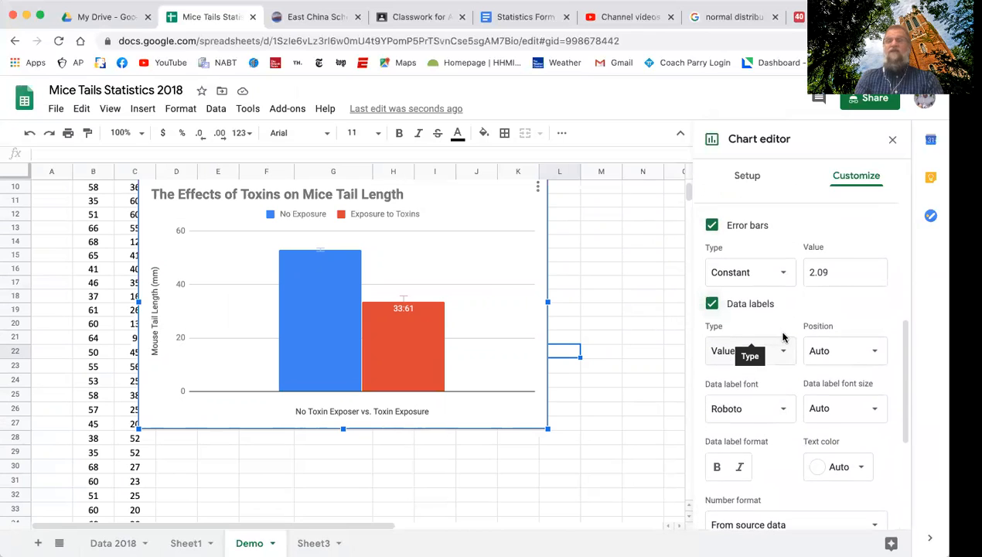
scroll(782, 338, "down", 1)
scroll(783, 338, "up", 2)
scroll(782, 338, "down", 2)
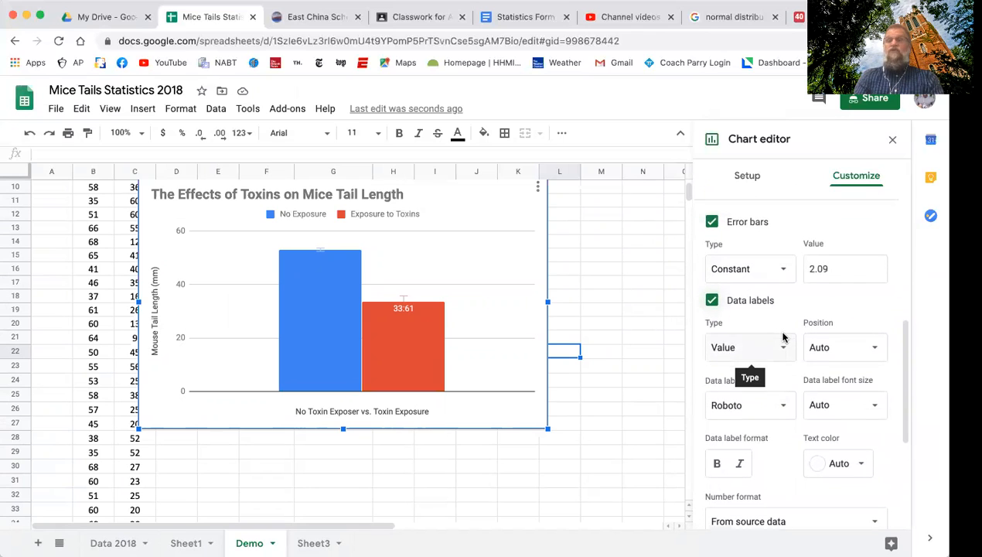
Try red as the text color of the Exposure to Toxins data label.
scroll(782, 338, "down", 1)
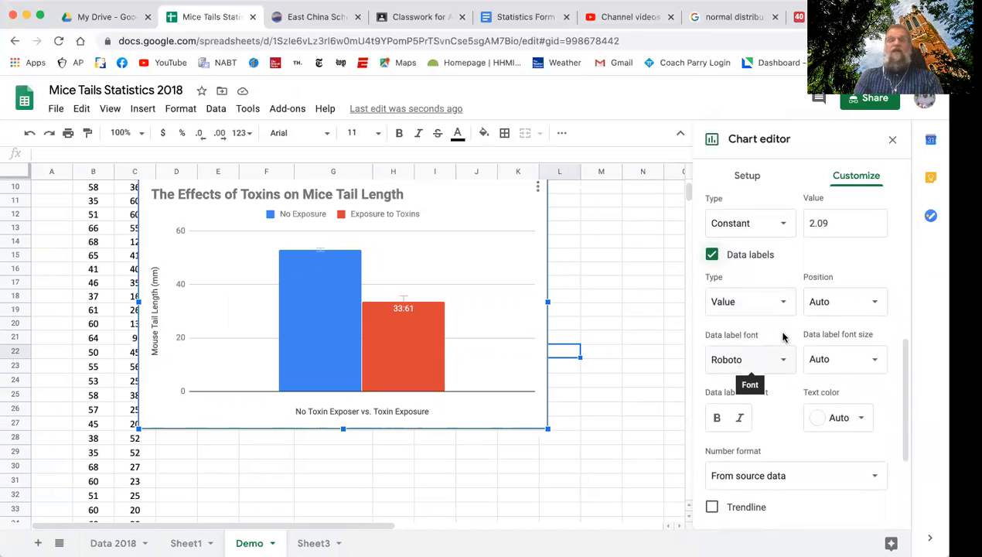
left_click(862, 420)
left_click(861, 420)
left_click(861, 418)
left_click(738, 250)
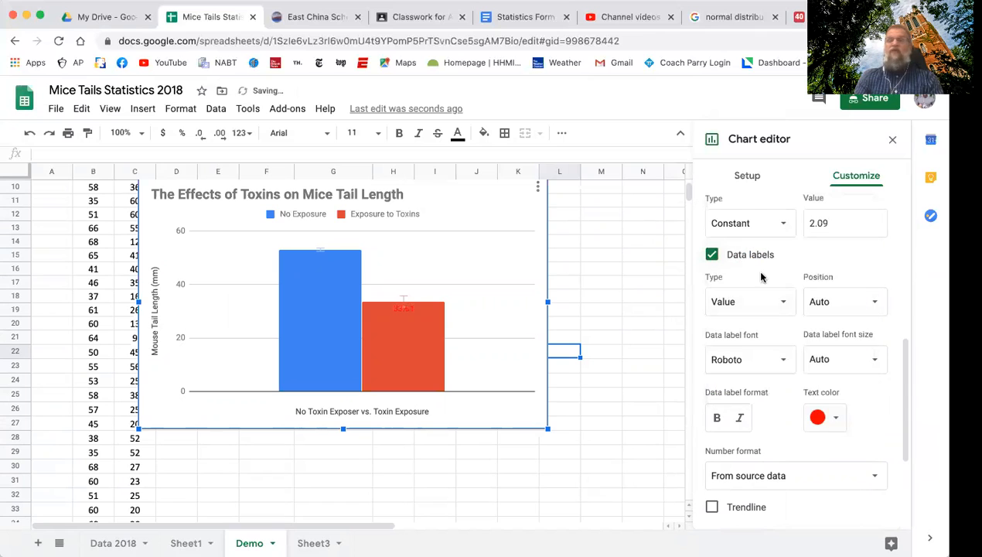
Set the Exposure to Toxins data label text to white and make it bold.
left_click(836, 421)
left_click(831, 232)
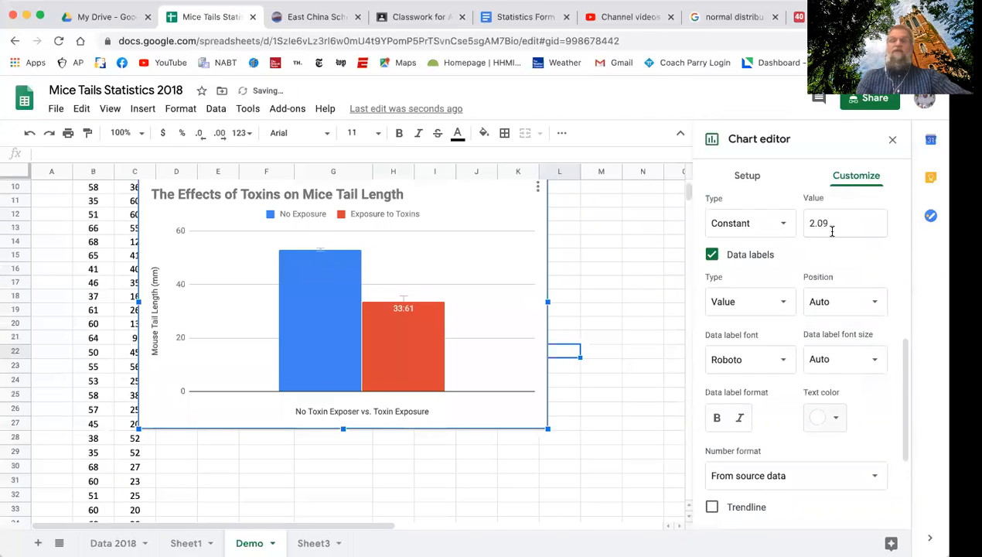
left_click(717, 417)
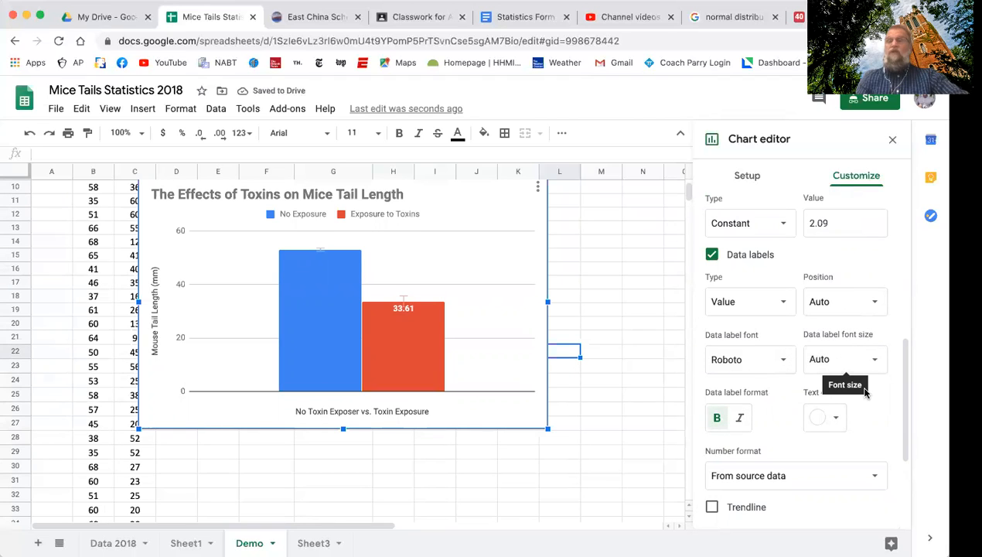
Switch the series formatting to No Exposure and review its error bar and format settings.
scroll(761, 284, "up", 5)
left_click(761, 285)
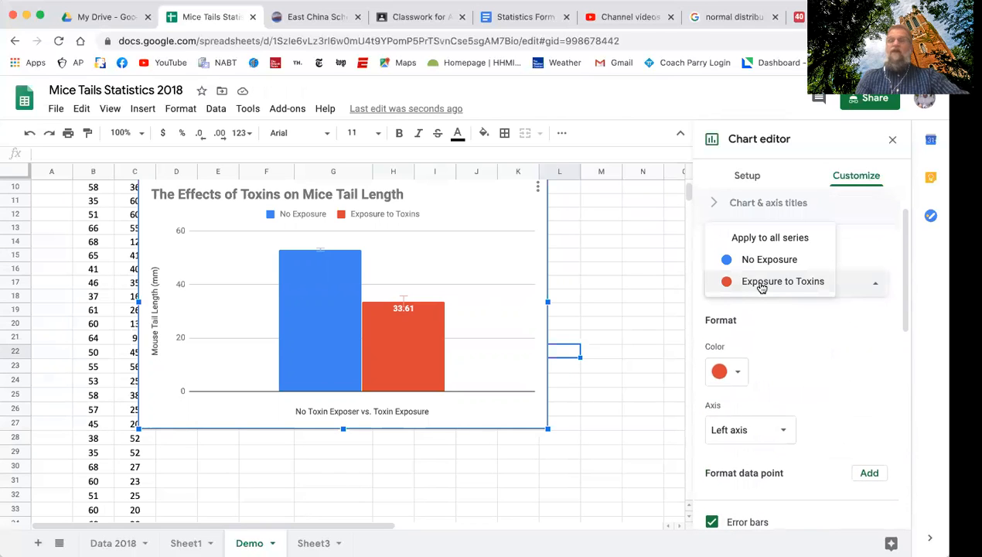
left_click(756, 258)
scroll(797, 356, "down", 5)
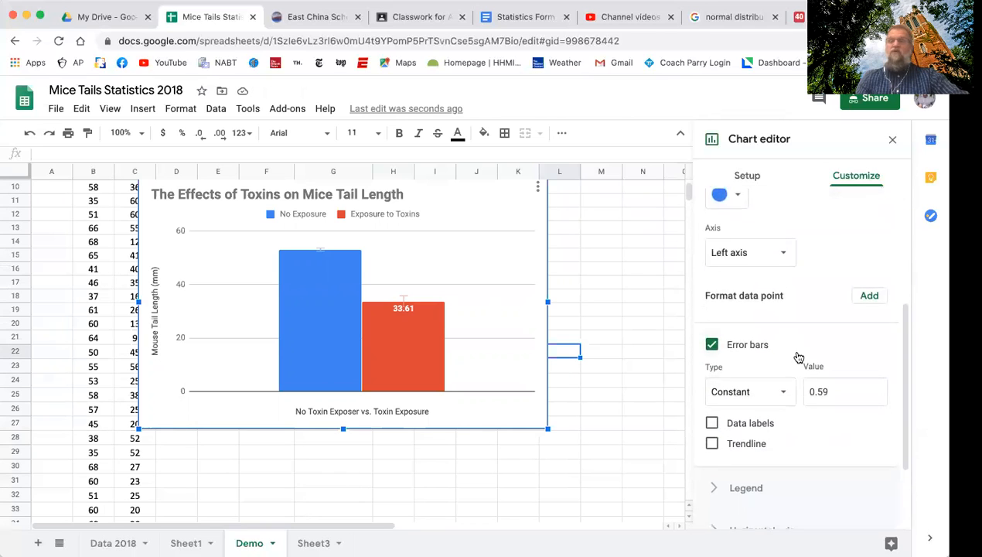
scroll(797, 355, "up", 3)
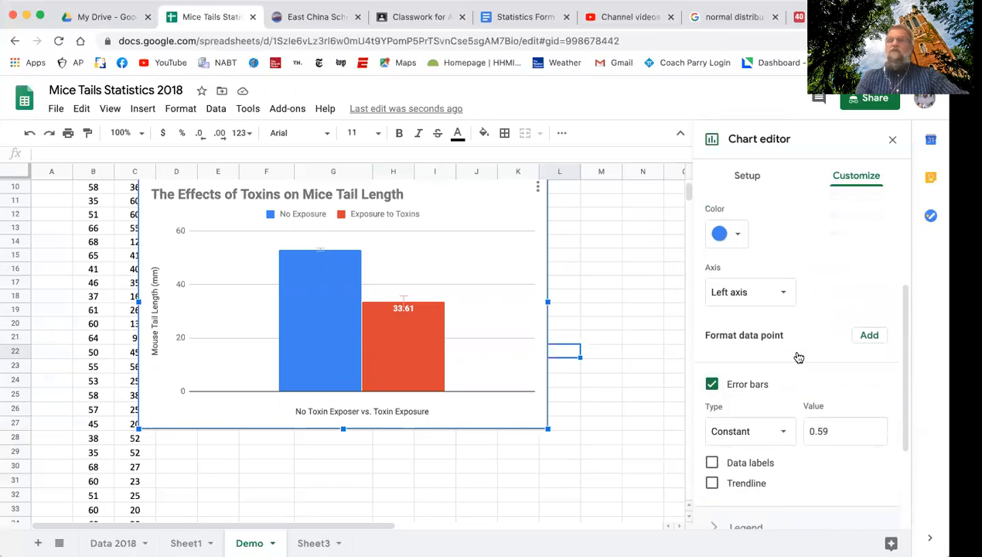
scroll(796, 356, "up", 1)
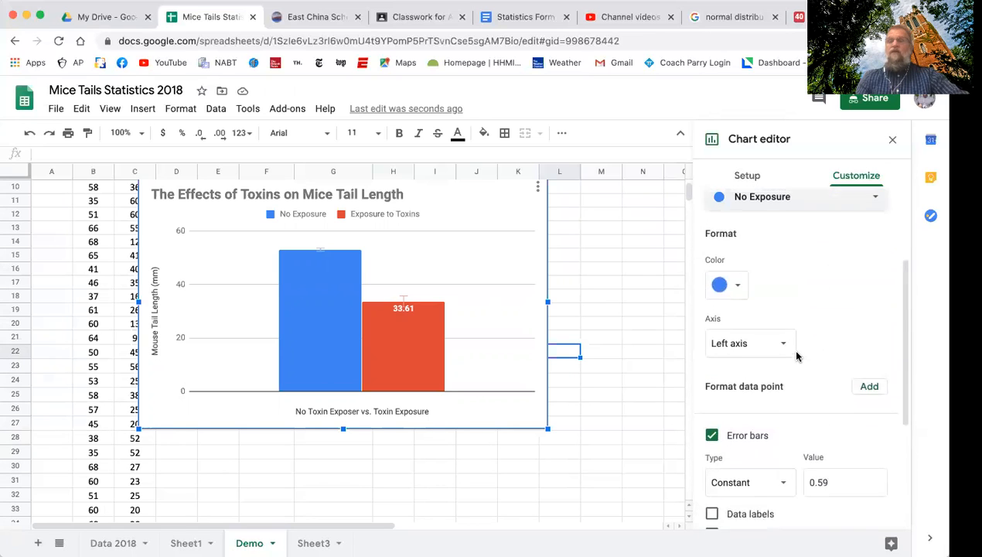
Try magenta on the No Exposure column and settle on bright blue as its color.
left_click(737, 301)
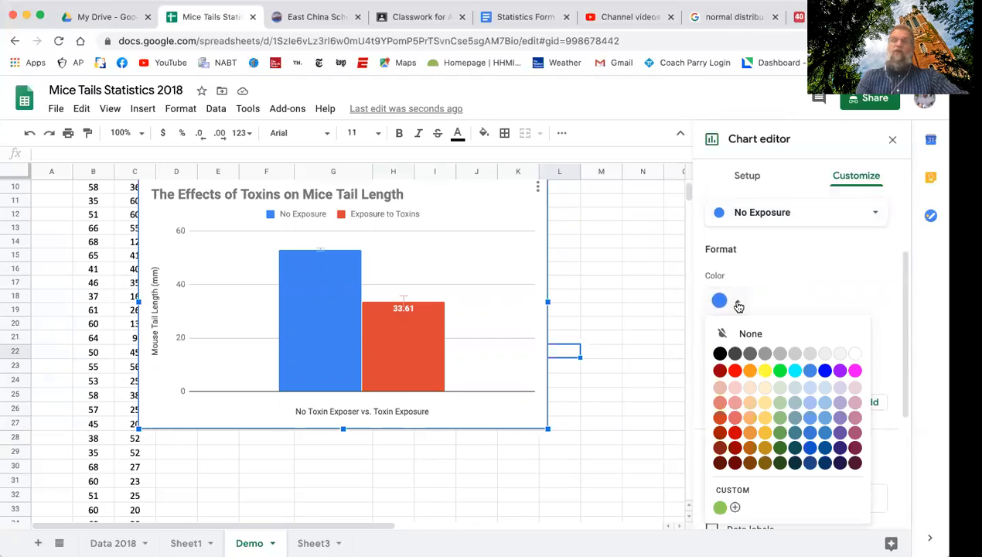
left_click(855, 372)
left_click(721, 301)
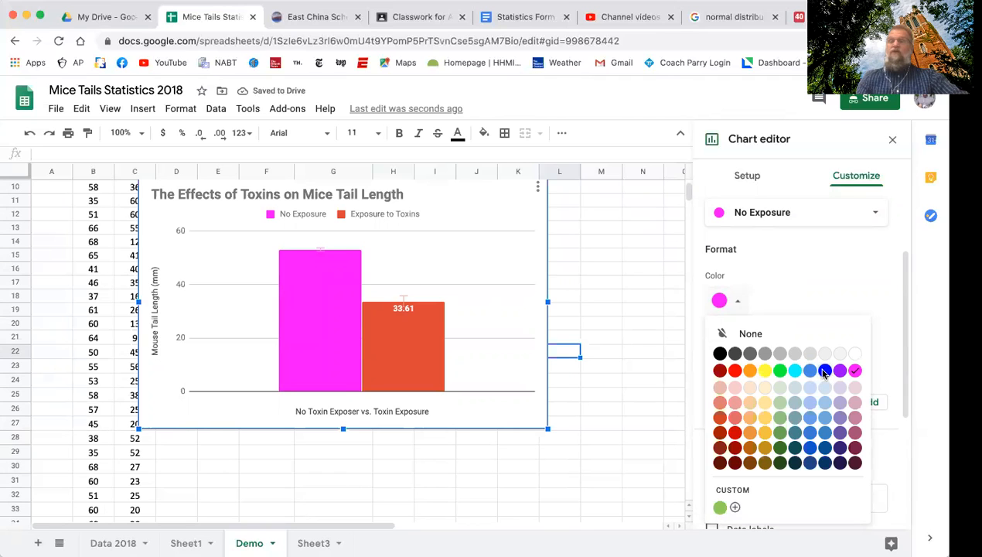
left_click(824, 371)
Review the remaining No Exposure series options and open the chart's legend settings.
scroll(818, 305, "down", 3)
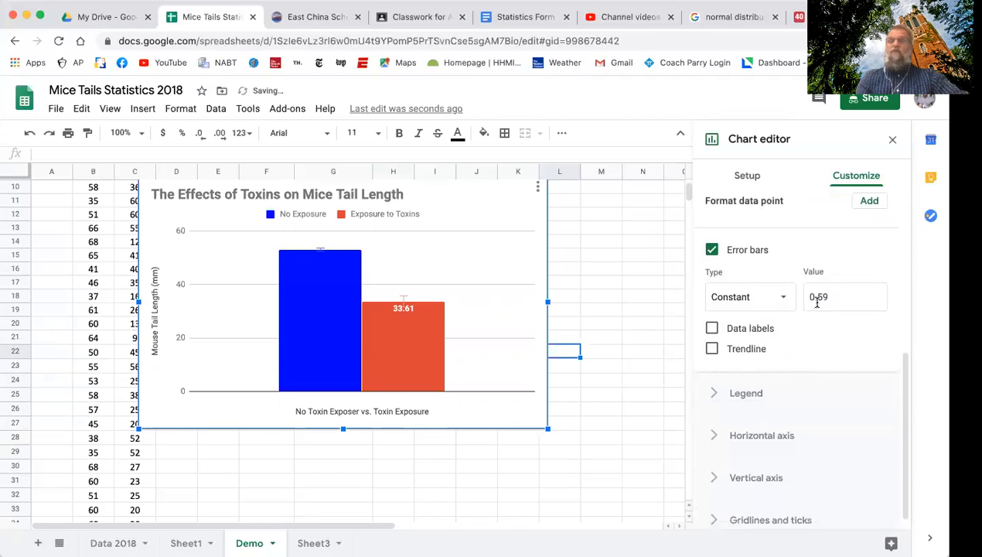
scroll(807, 354, "down", 1)
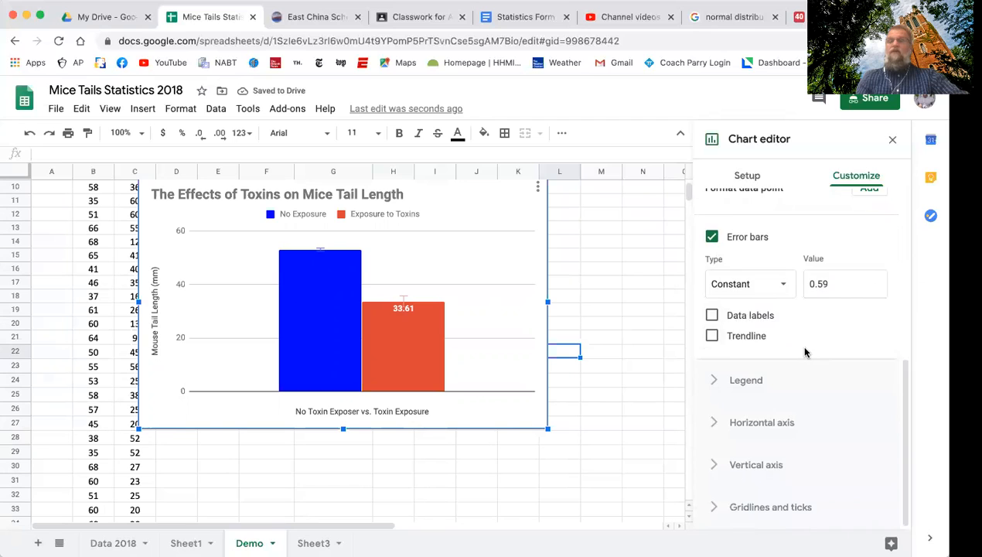
scroll(804, 353, "up", 5)
scroll(804, 353, "up", 4)
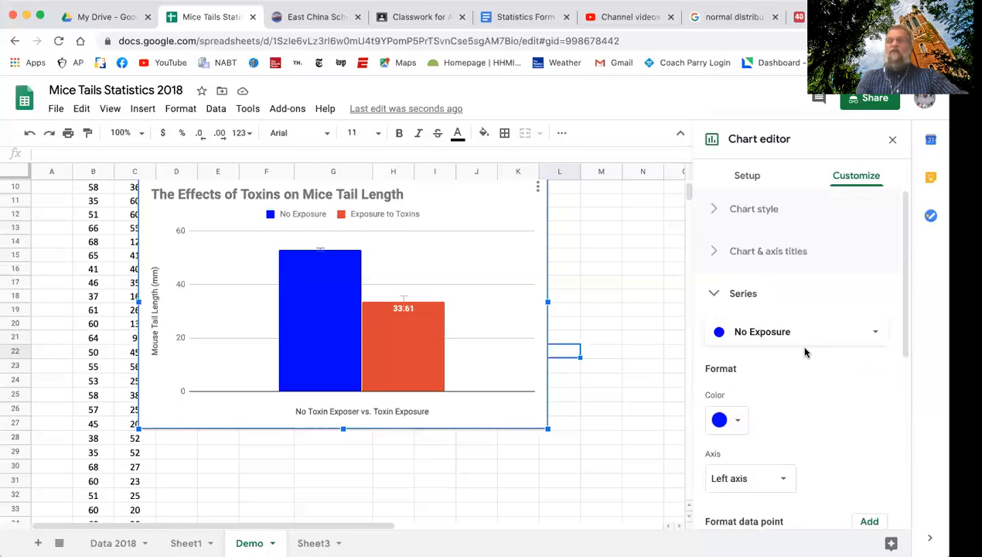
scroll(804, 352, "down", 8)
scroll(804, 352, "down", 2)
left_click(713, 381)
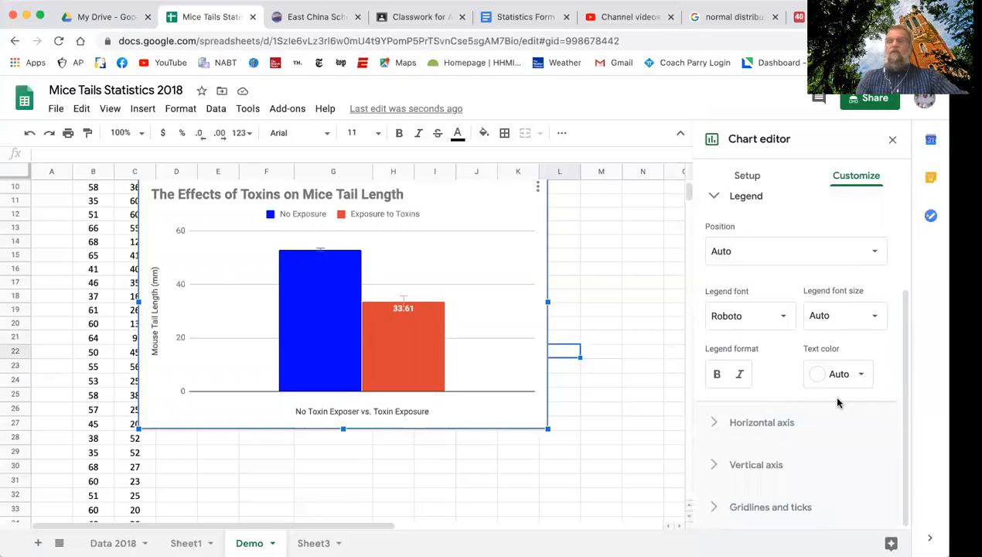
scroll(838, 400, "up", 1)
Select the Exposure to Toxins column in the chart and review its error bar and data label settings.
left_click(411, 344)
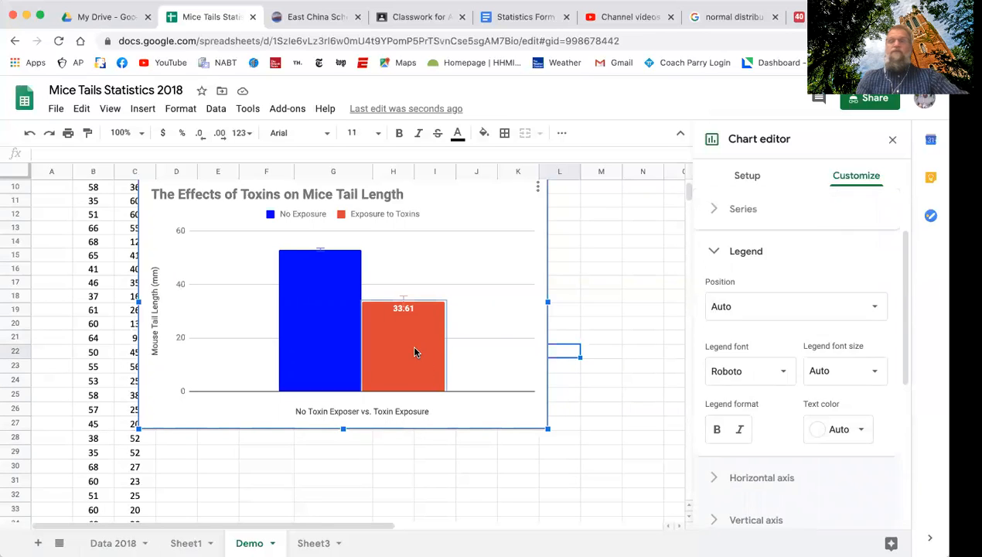
scroll(792, 346, "down", 5)
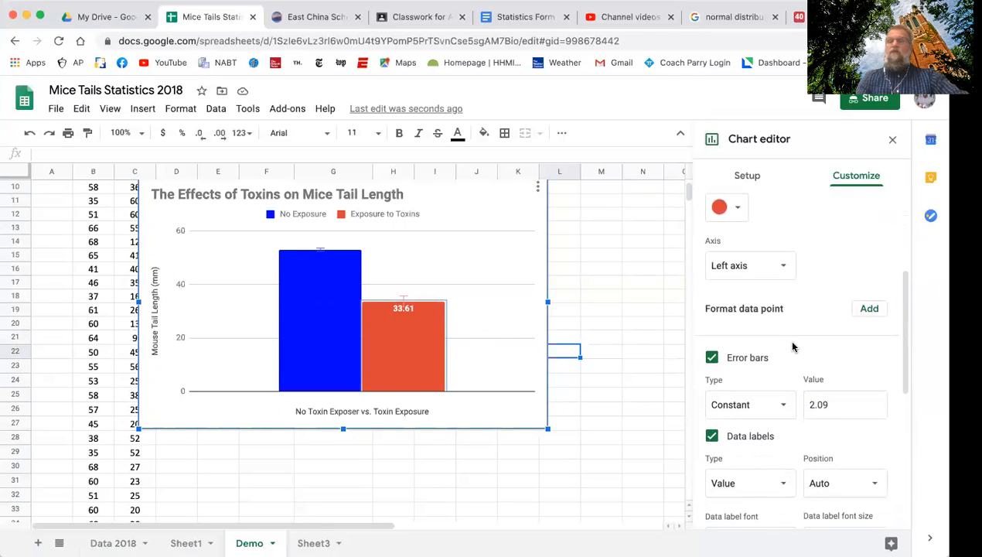
scroll(792, 346, "down", 3)
scroll(792, 346, "up", 4)
scroll(792, 347, "up", 3)
Select the No Exposure column in the chart and show data labels on that series.
left_click(332, 301)
scroll(791, 342, "down", 2)
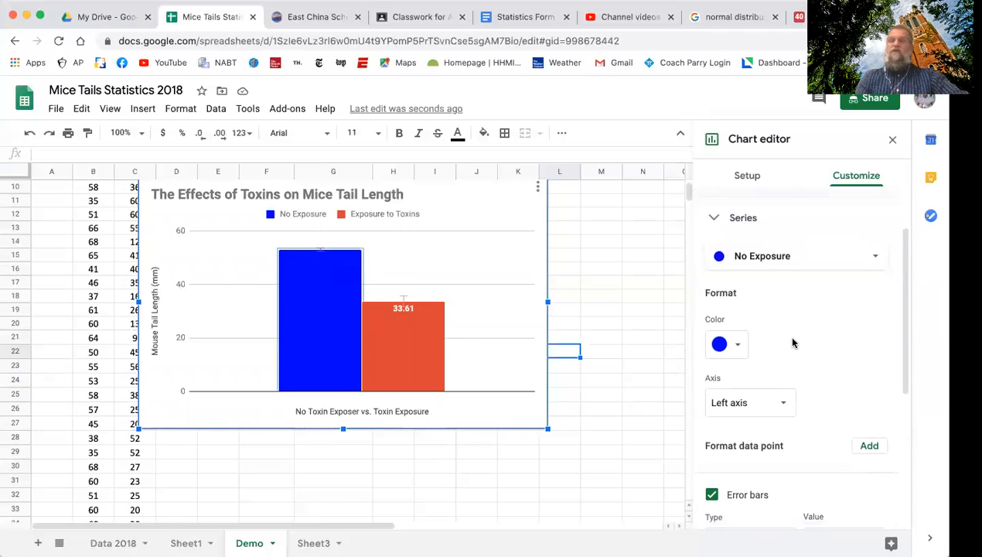
scroll(794, 372, "down", 5)
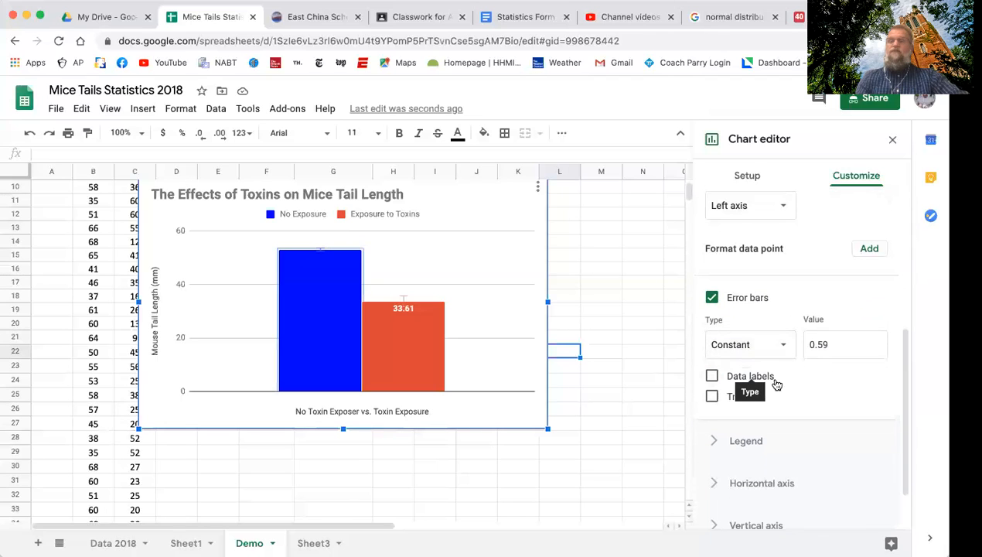
left_click(711, 334)
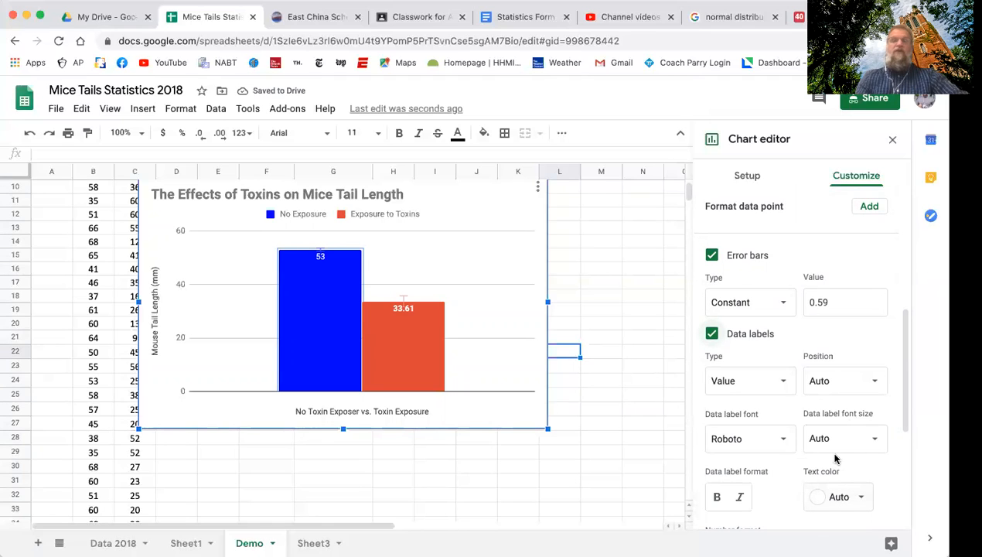
Make the No Exposure series' data label bold and close the chart editor.
left_click(716, 499)
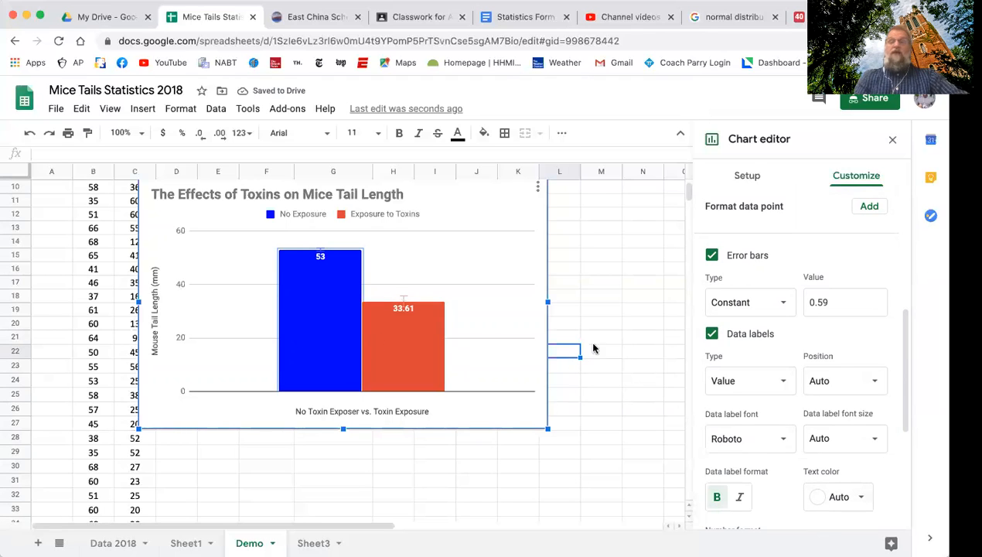
left_click(642, 454)
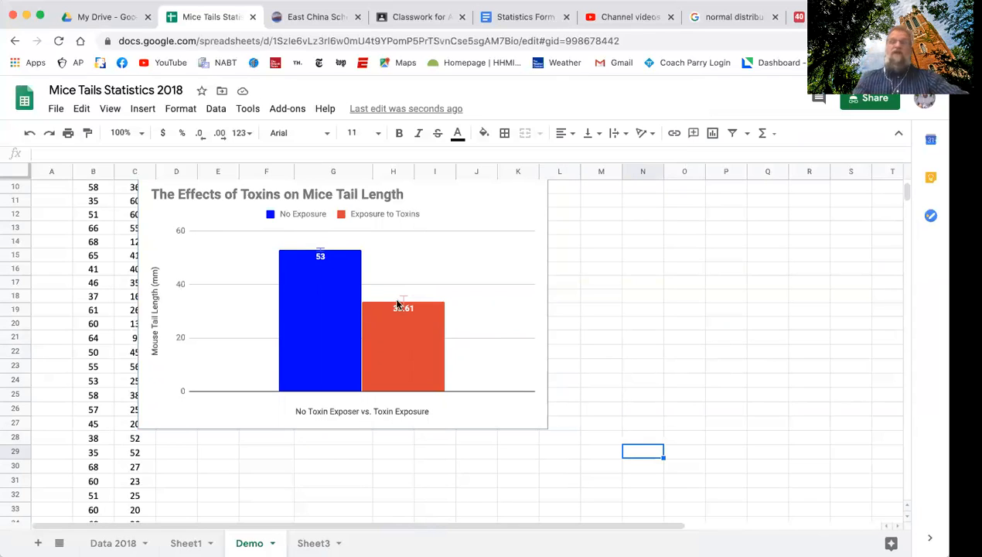
Reopen the chart for editing and set the vertical axis minimum to 25 and maximum to 55.
double_click(488, 312)
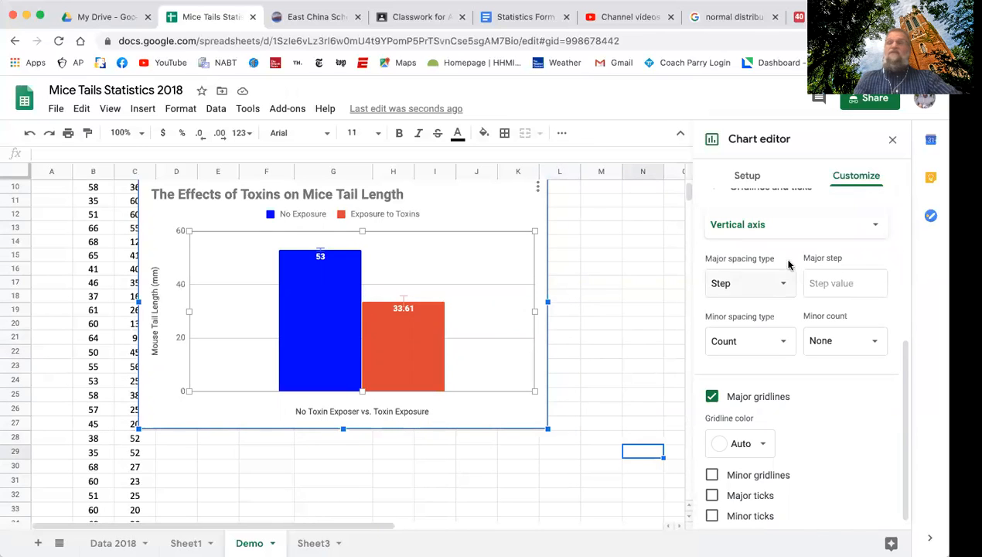
scroll(750, 370, "up", 4)
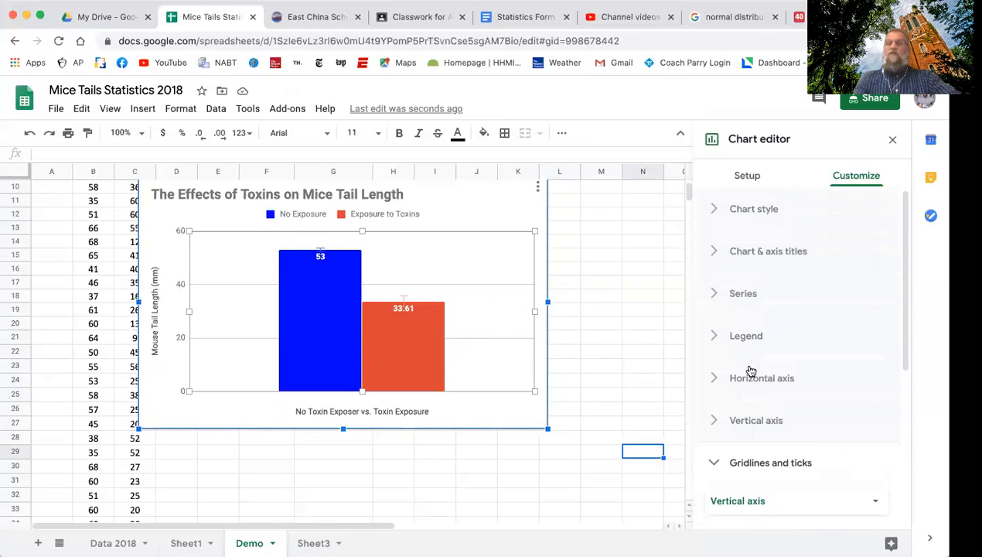
left_click(716, 463)
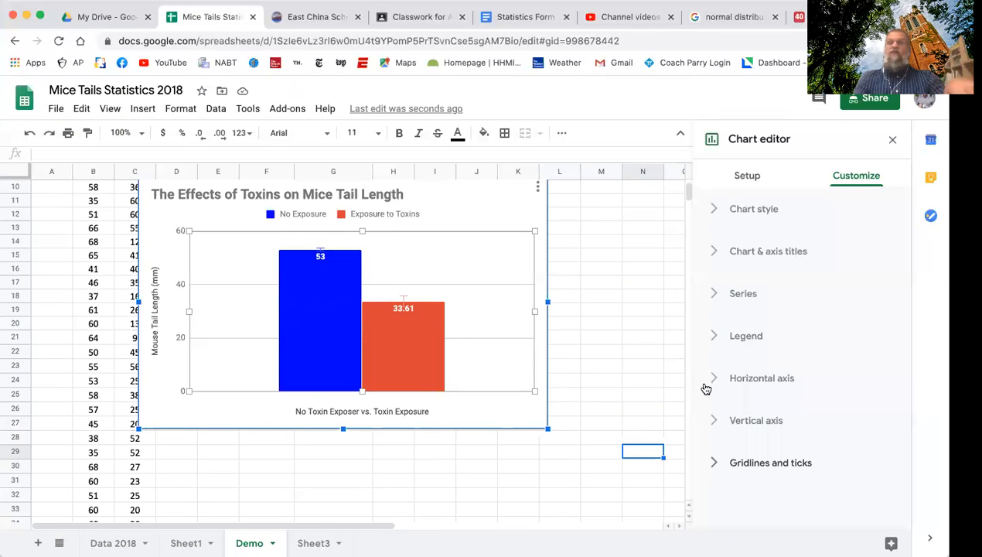
left_click(715, 421)
scroll(739, 424, "down", 5)
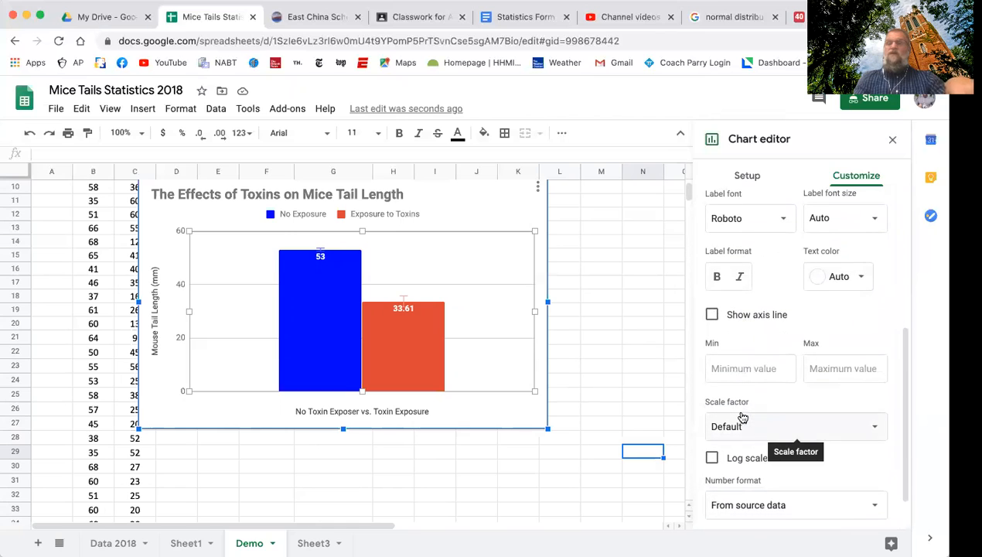
scroll(741, 414, "down", 1)
left_click(740, 349)
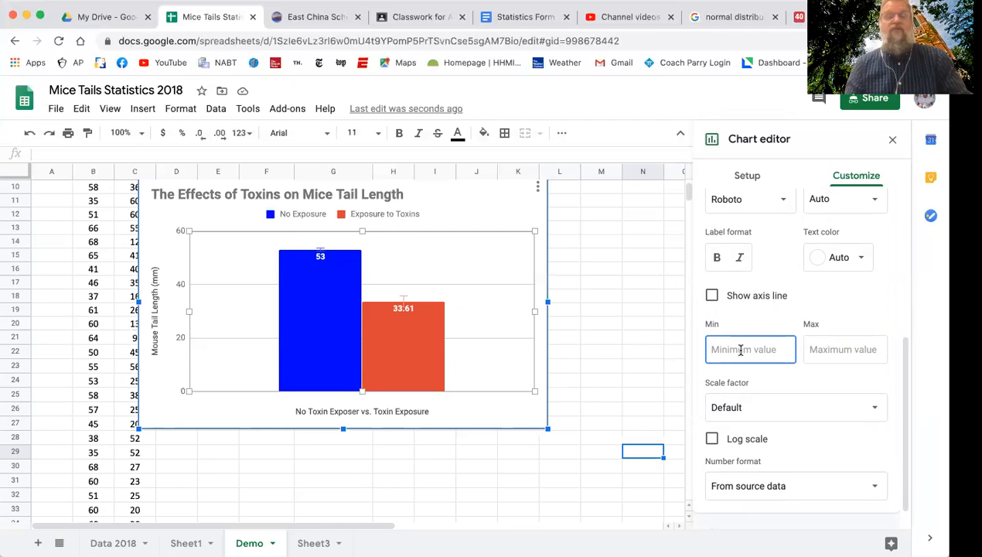
type("25")
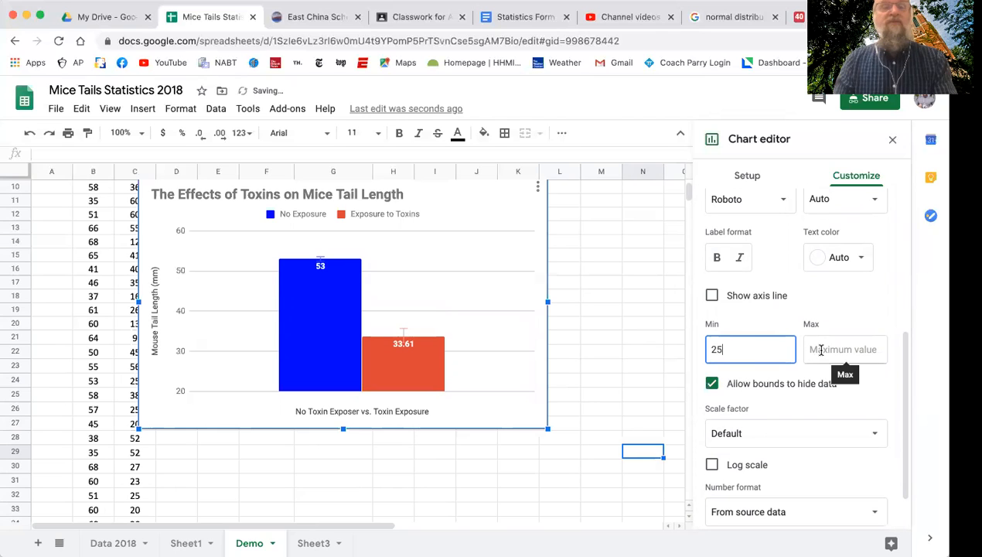
left_click(821, 351)
type("55")
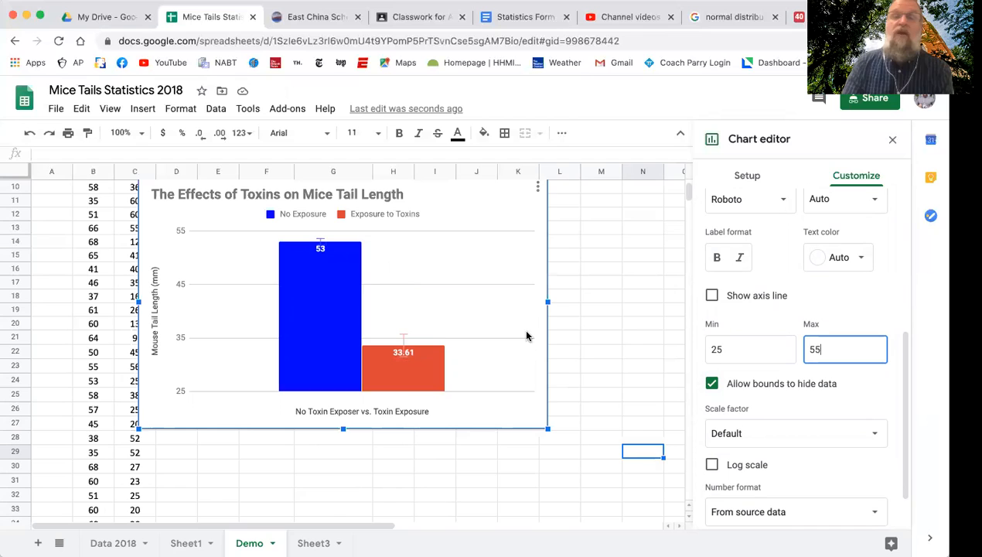
Set the vertical axis minimum to 30 and close the chart editor.
left_click_drag(720, 348, 704, 346)
type("30")
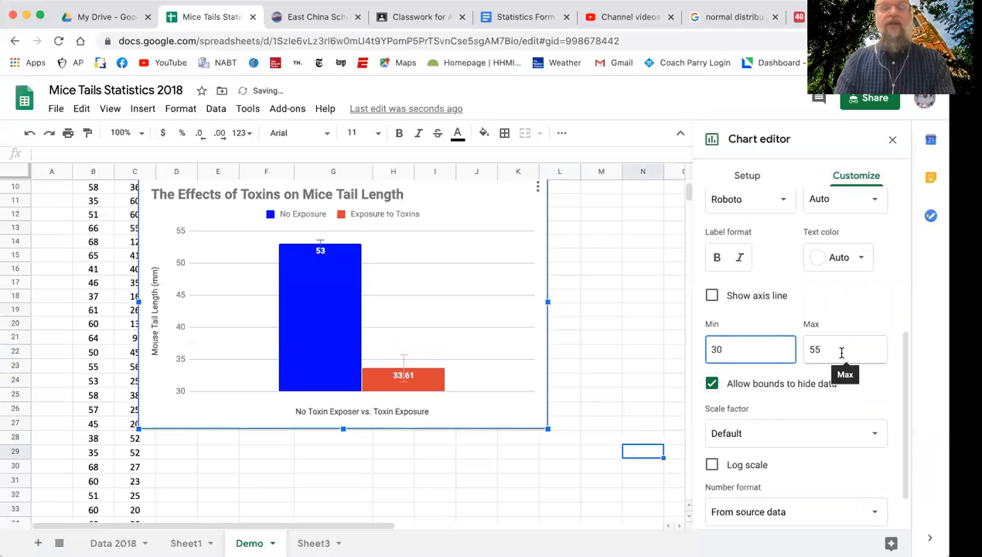
left_click(496, 393)
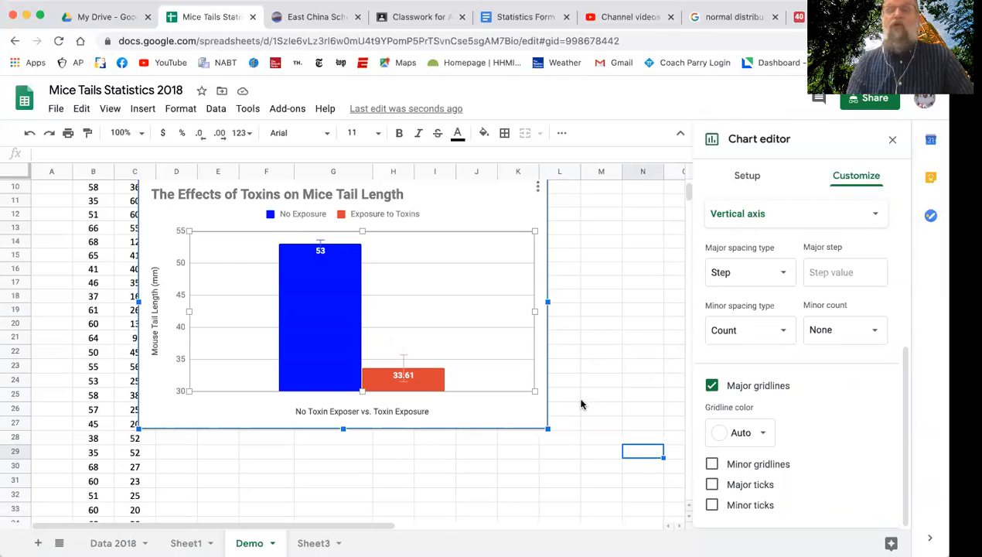
left_click(648, 324)
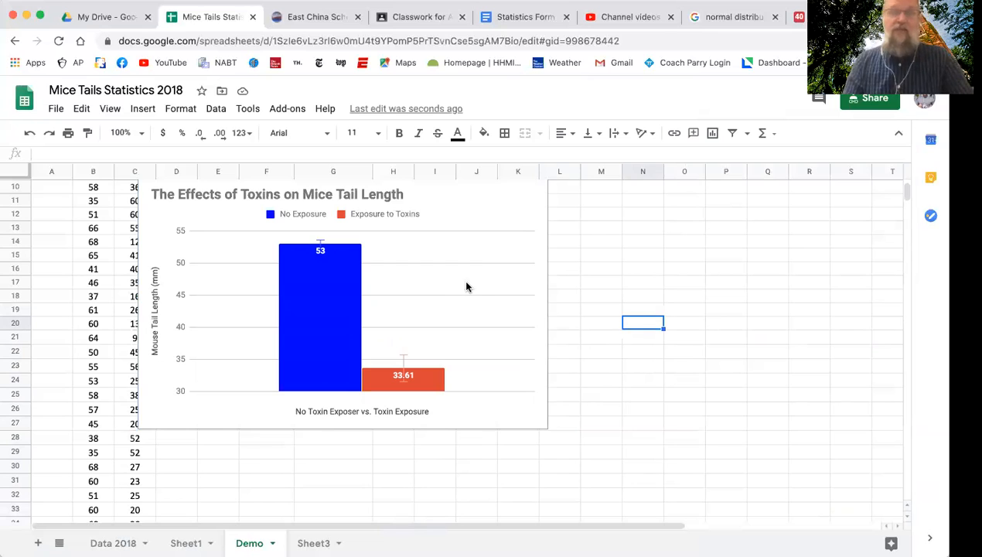
Move the chart clear of the data columns, placing it from column E to M starting near row 12, and check its available actions.
left_click(481, 420)
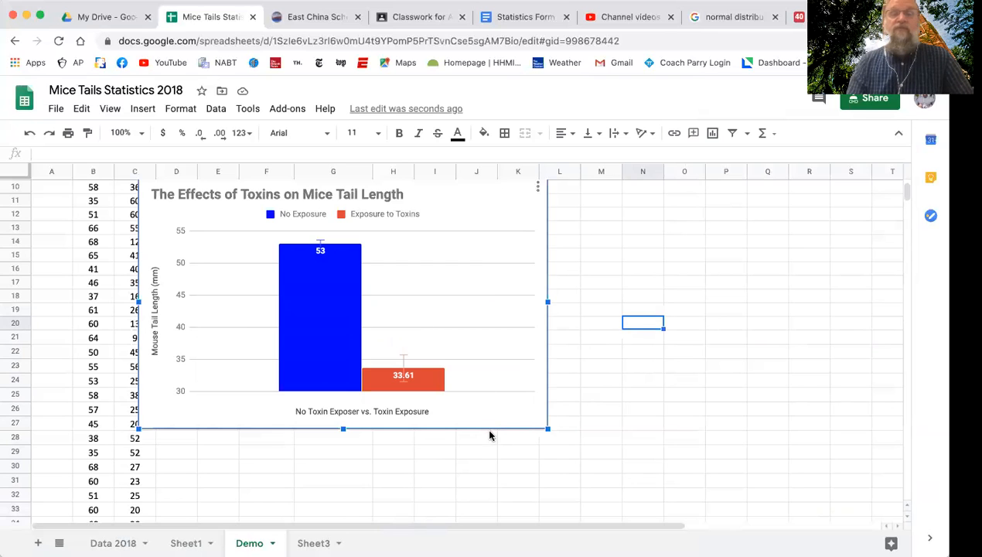
left_click_drag(476, 416, 551, 417)
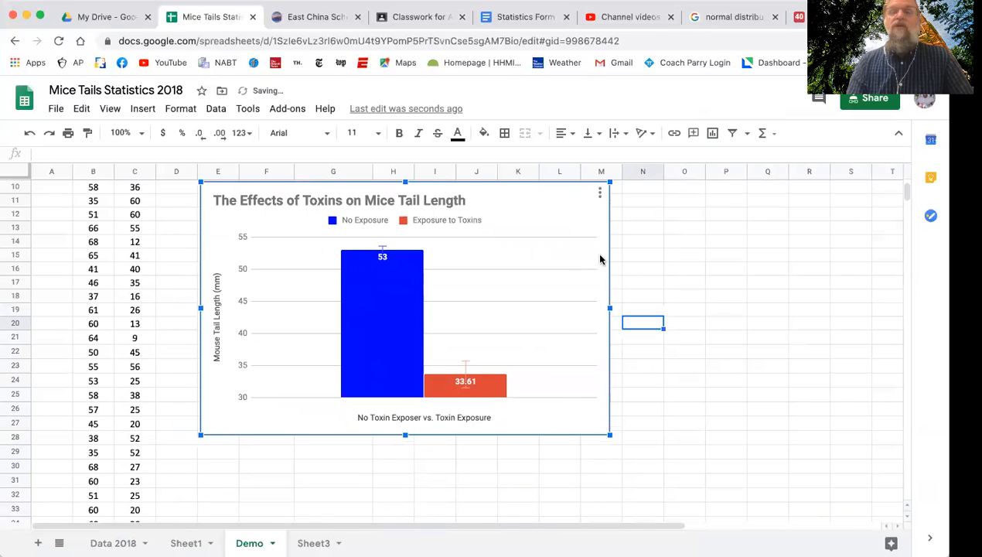
left_click(600, 194)
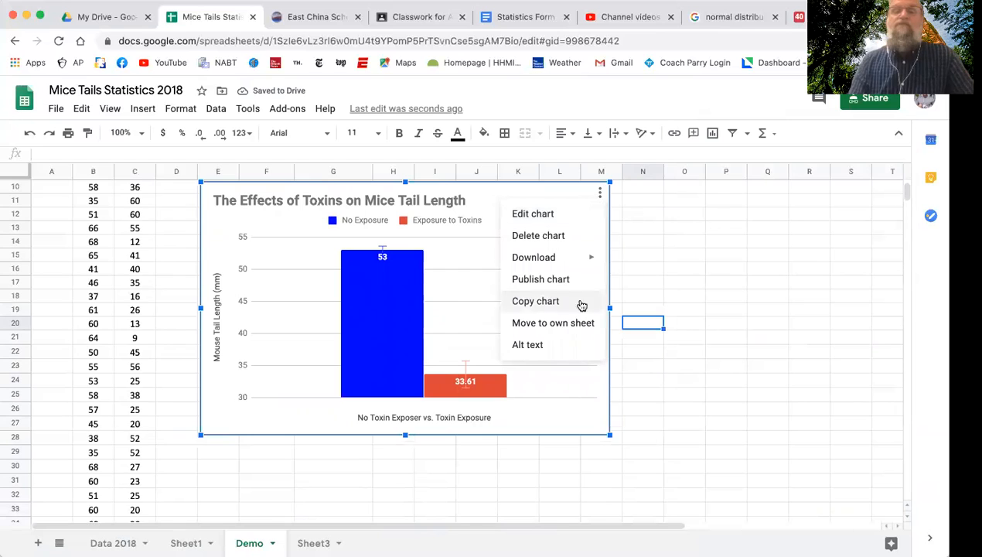
left_click(665, 400)
left_click(536, 385)
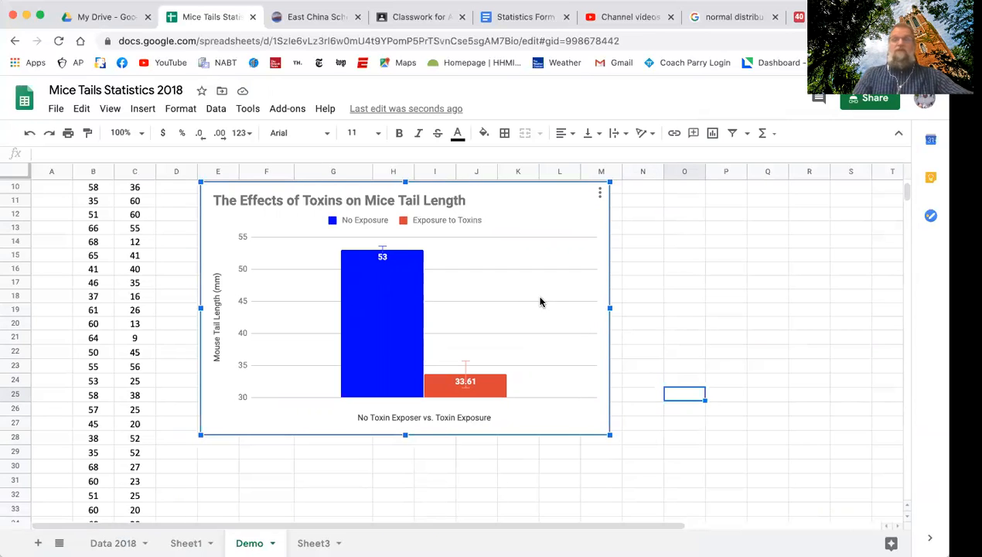
left_click_drag(540, 307, 542, 341)
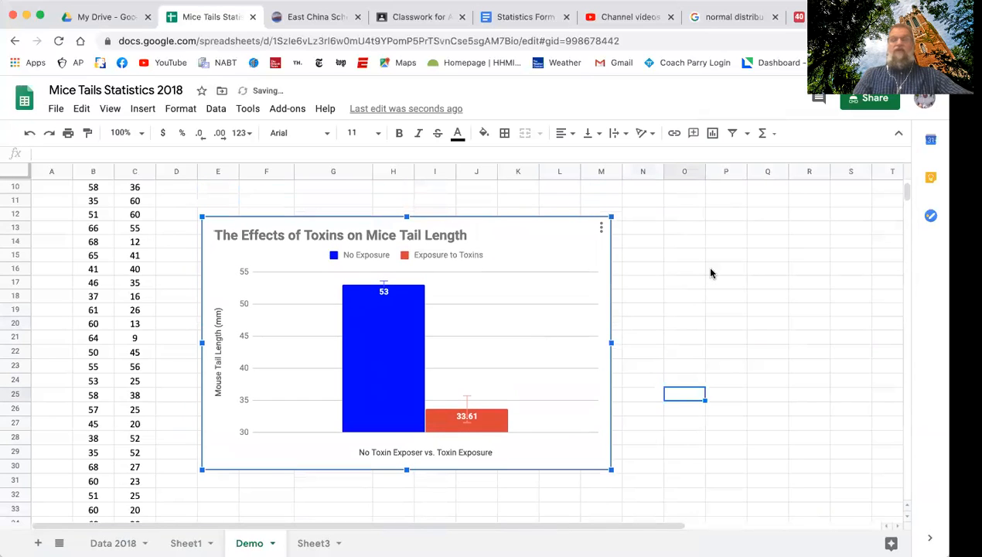